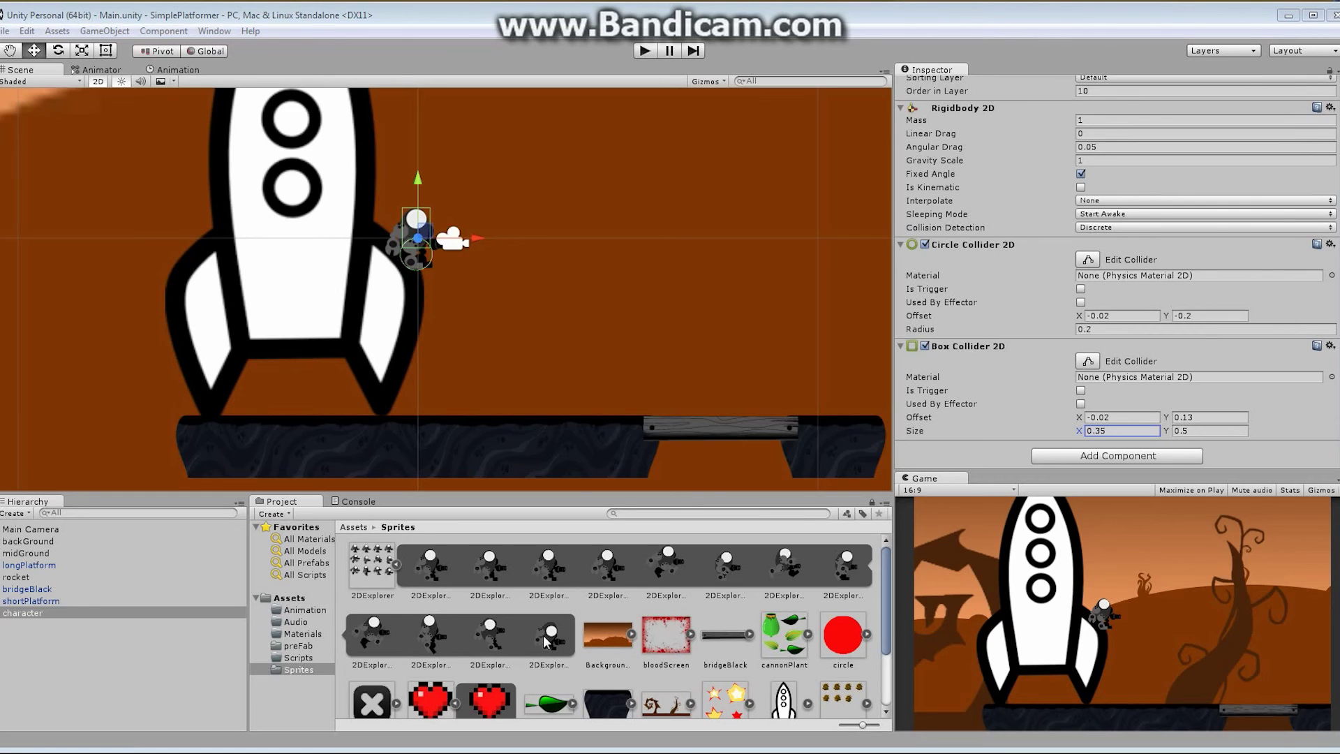
# - Start a new animation on the character object from the four sprites 2DExplorer_0 through 2DExplorer_3
pyautogui.click(429, 562)
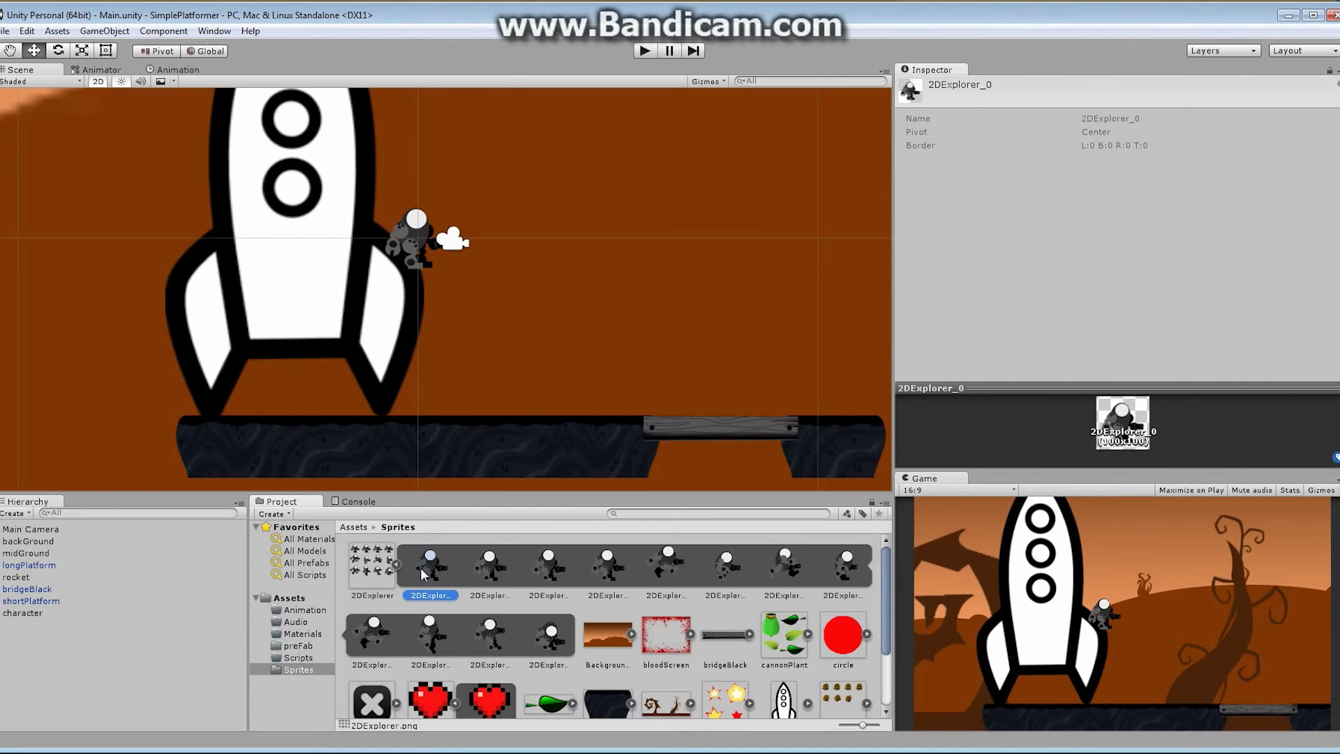
pyautogui.keyDown('shift'); pyautogui.click(609, 565); pyautogui.keyUp('shift')
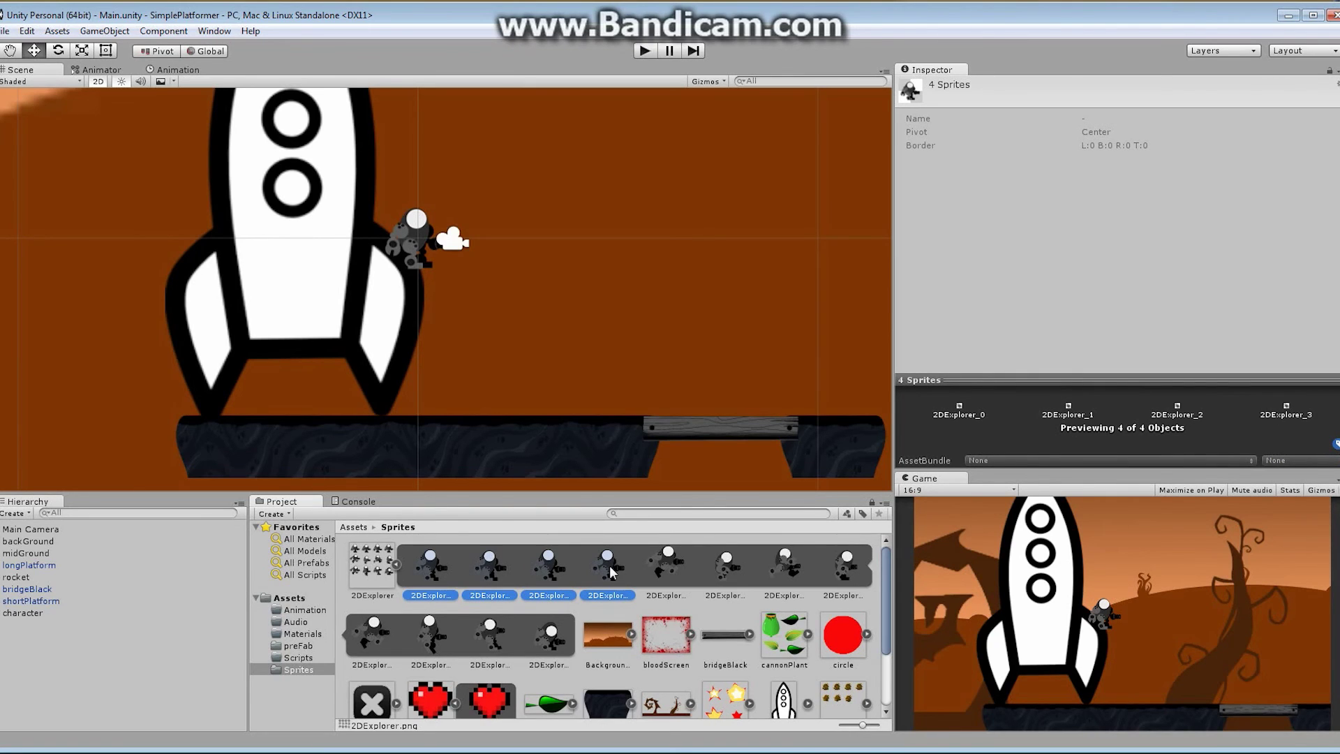
pyautogui.moveTo(609, 566); pyautogui.dragTo(42, 609)
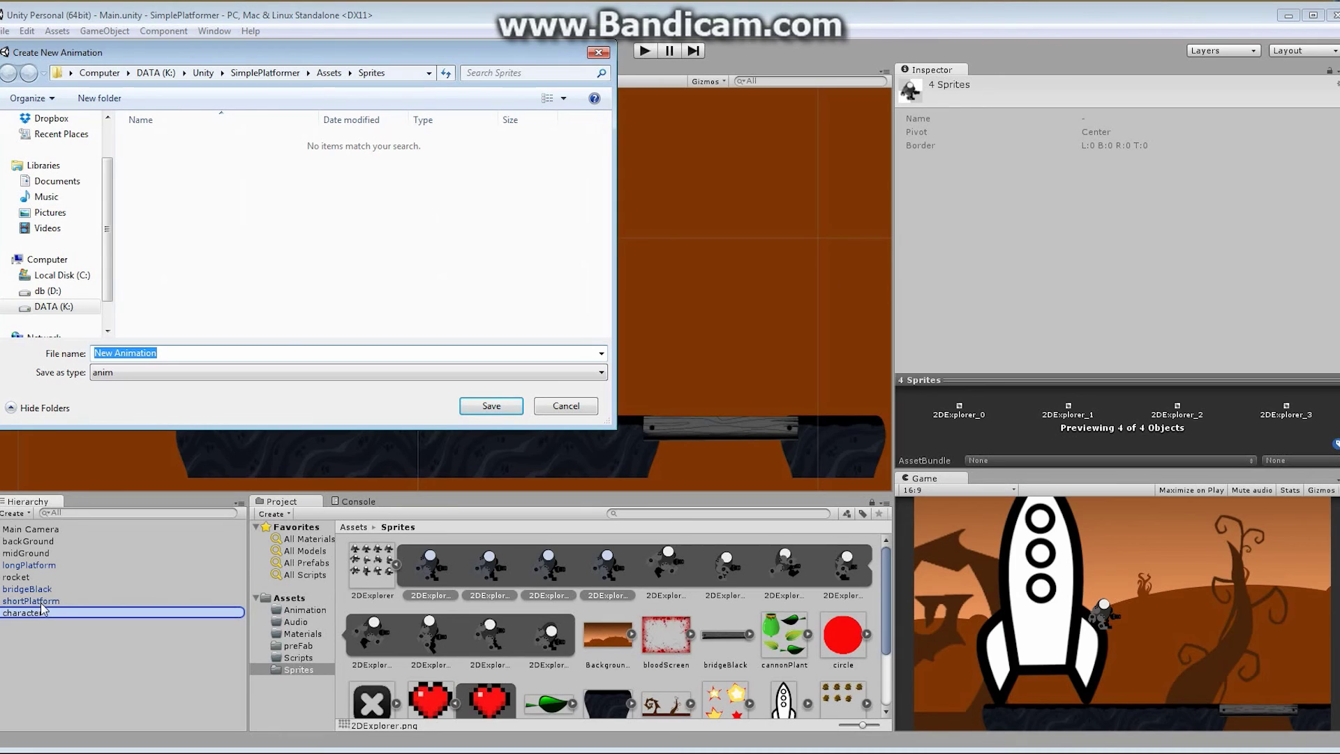
# - Name the new animation playerIdle and save it in the Sprites folder
pyautogui.click(168, 353)
pyautogui.press('BackSpace')
pyautogui.press('BackSpace')
pyautogui.press('BackSpace')
pyautogui.press('BackSpace')
pyautogui.press('BackSpace')
pyautogui.press('BackSpace')
pyautogui.press('BackSpace')
pyautogui.press('BackSpace')
pyautogui.press('BackSpace')
pyautogui.press('BackSpace')
pyautogui.press('BackSpace')
pyautogui.press('BackSpace')
pyautogui.press('BackSpace')
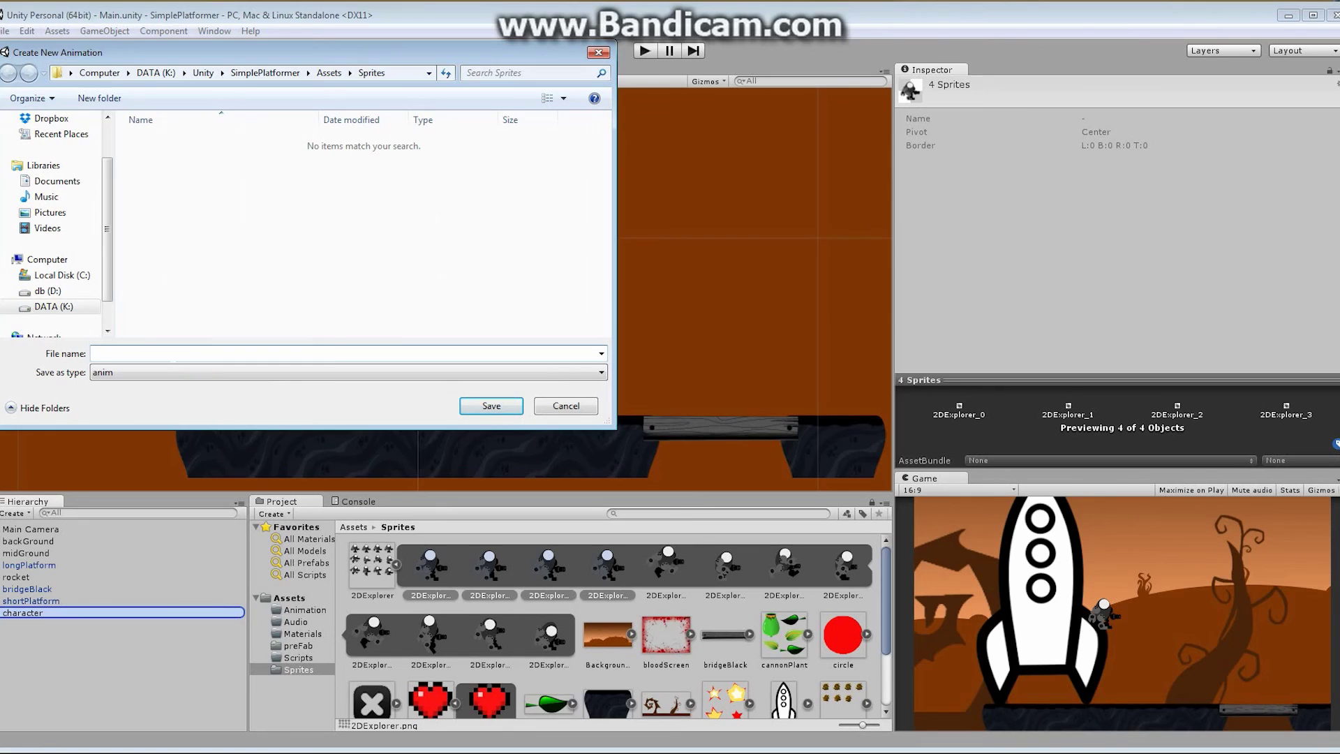
pyautogui.write('palyer')
pyautogui.press('BackSpace')
pyautogui.press('BackSpace')
pyautogui.press('BackSpace')
pyautogui.press('BackSpace')
pyautogui.press('BackSpace')
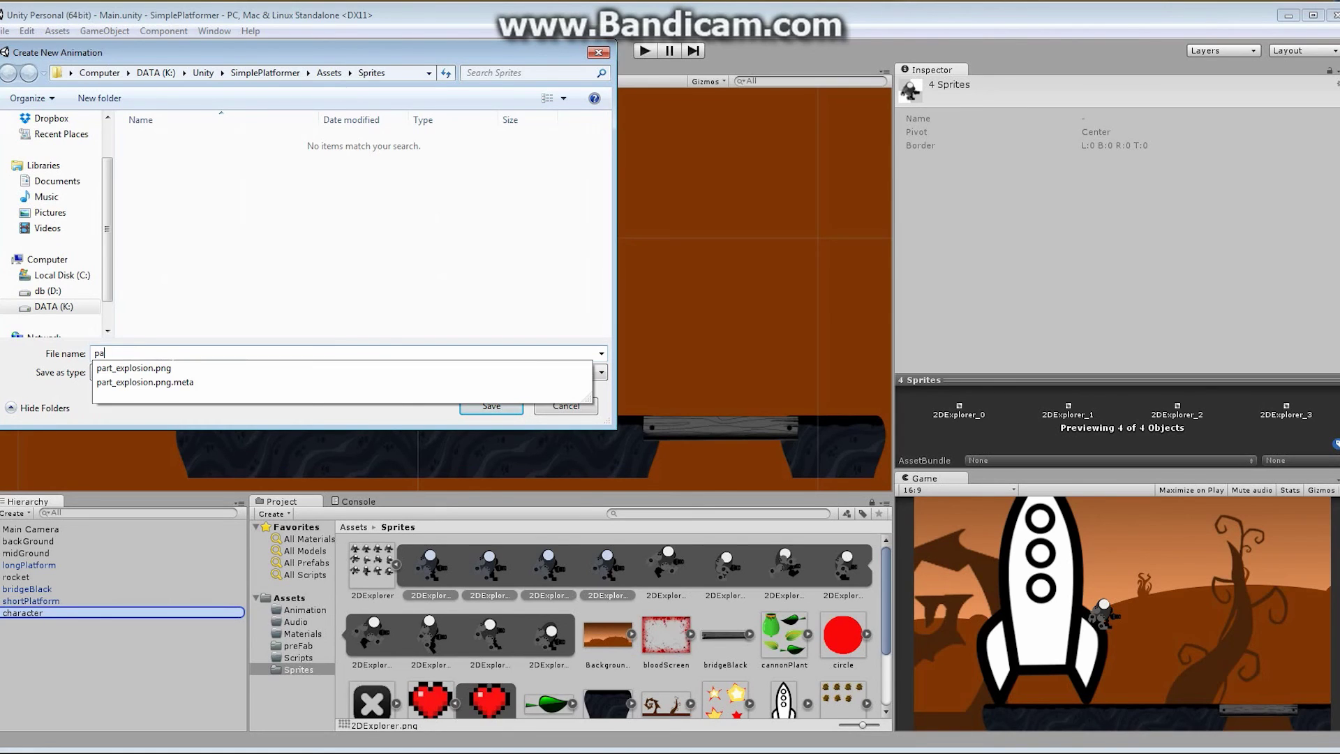
pyautogui.write('layer')
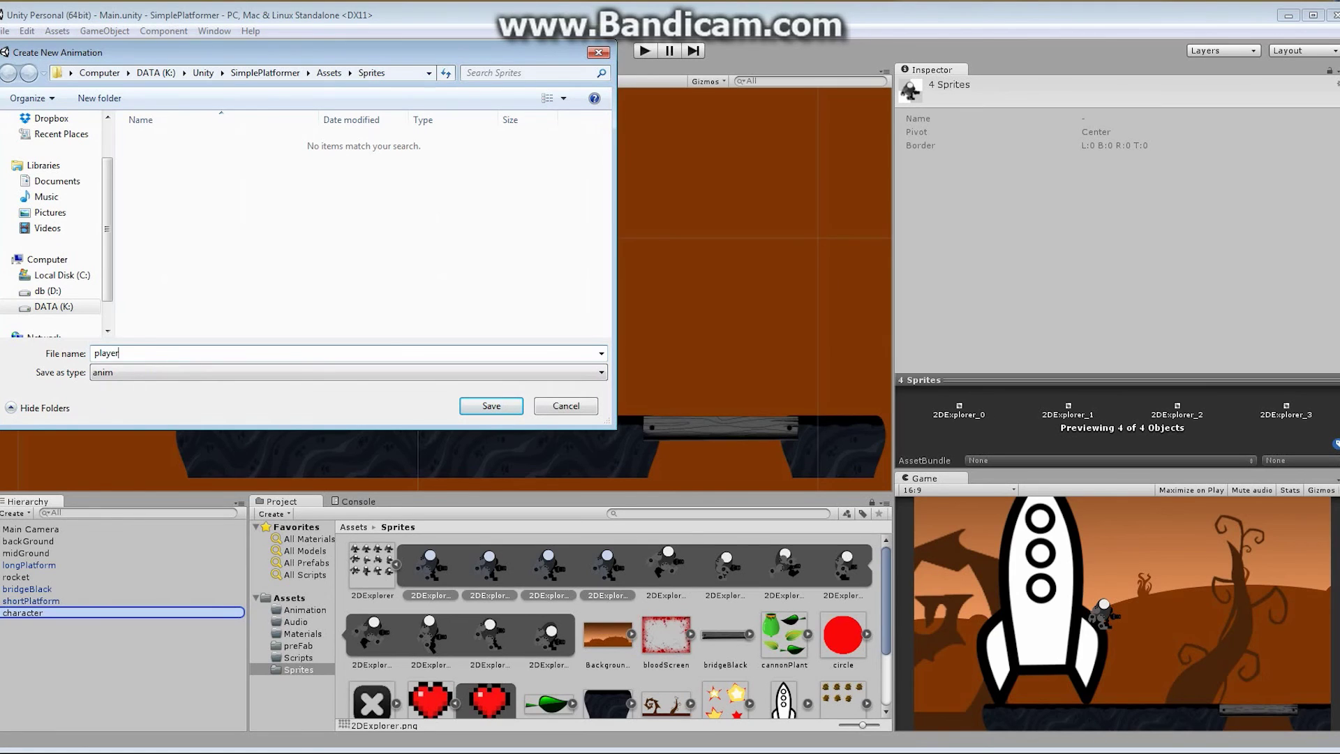
pyautogui.write('Idle')
pyautogui.click(491, 405)
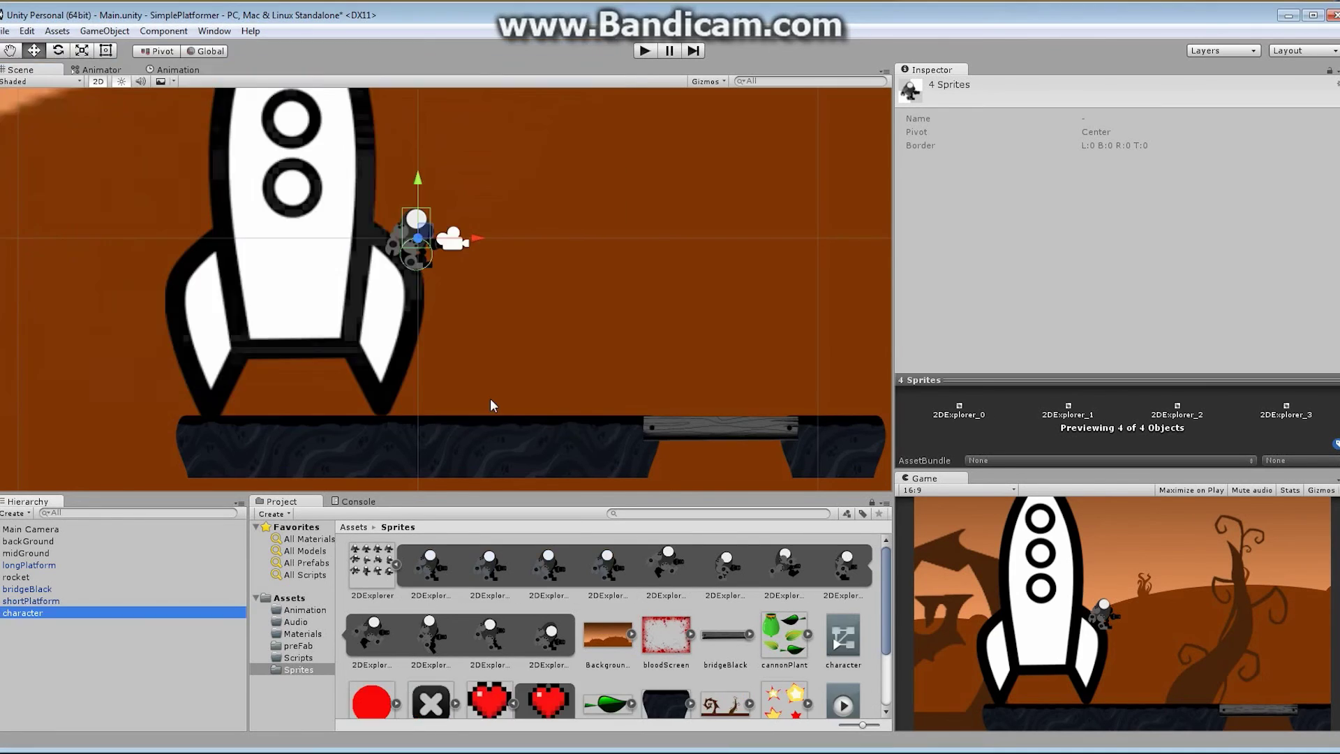
# - Move the character controller and the playerIdle clip from the Sprites folder into the Animation folder
pyautogui.scroll(-3, 886, 617)
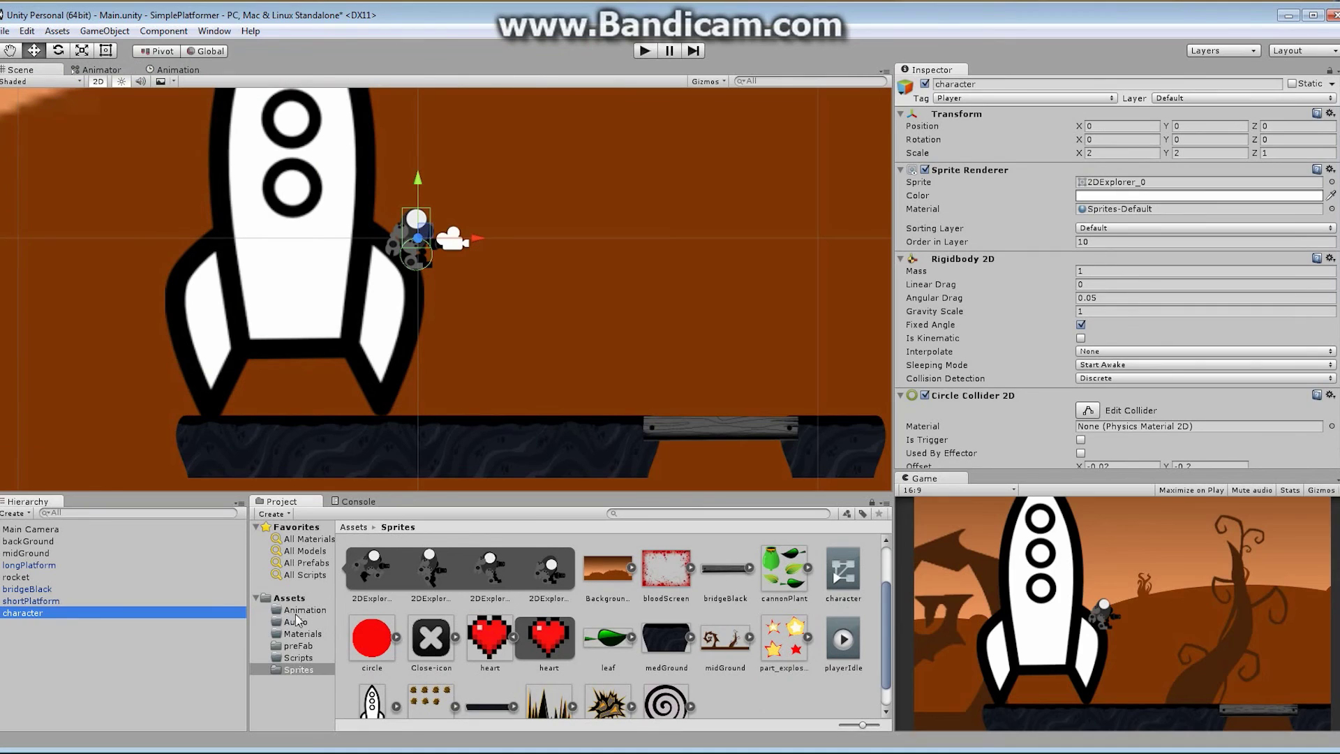
pyautogui.click(851, 576)
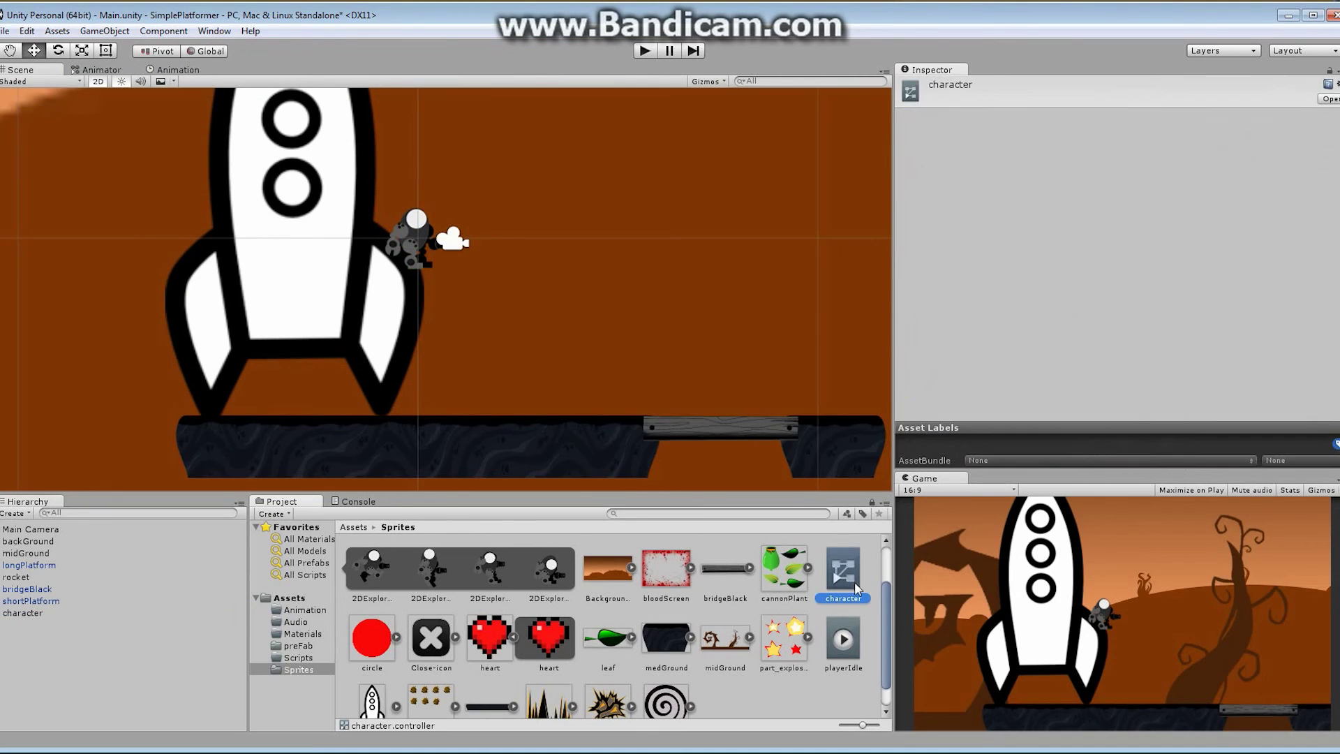
pyautogui.keyDown('ctrl'); pyautogui.click(845, 652); pyautogui.keyUp('ctrl')
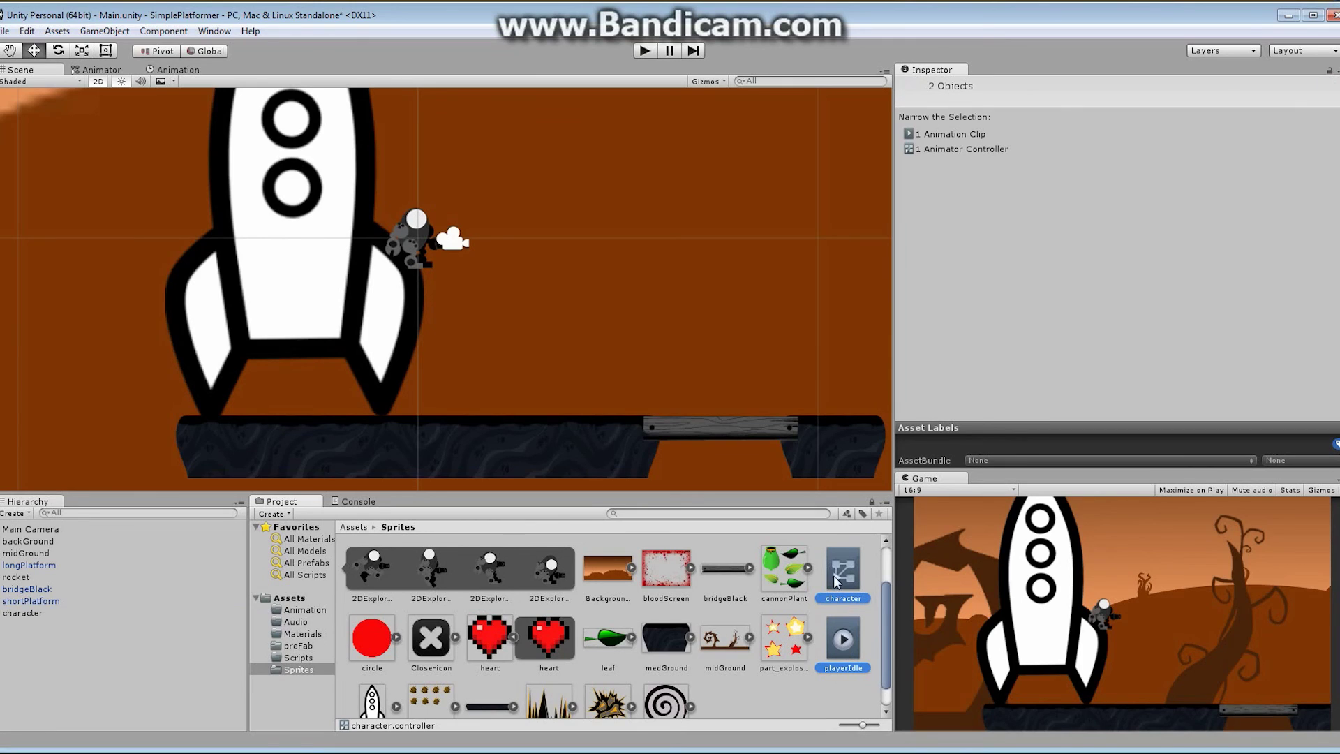
pyautogui.moveTo(843, 645); pyautogui.dragTo(315, 617)
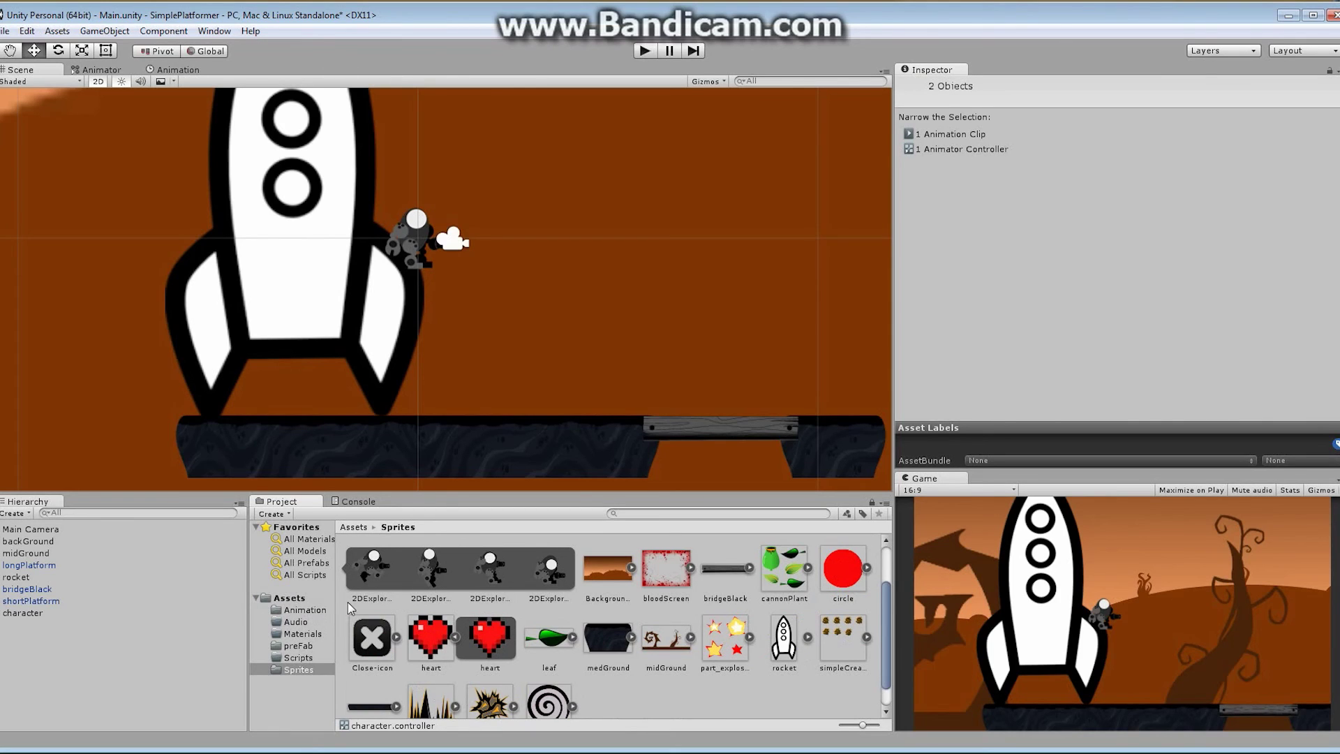
# - Check the Animation folder's contents, the playerIdle clip's settings and the Animator component on the character object
pyautogui.click(307, 611)
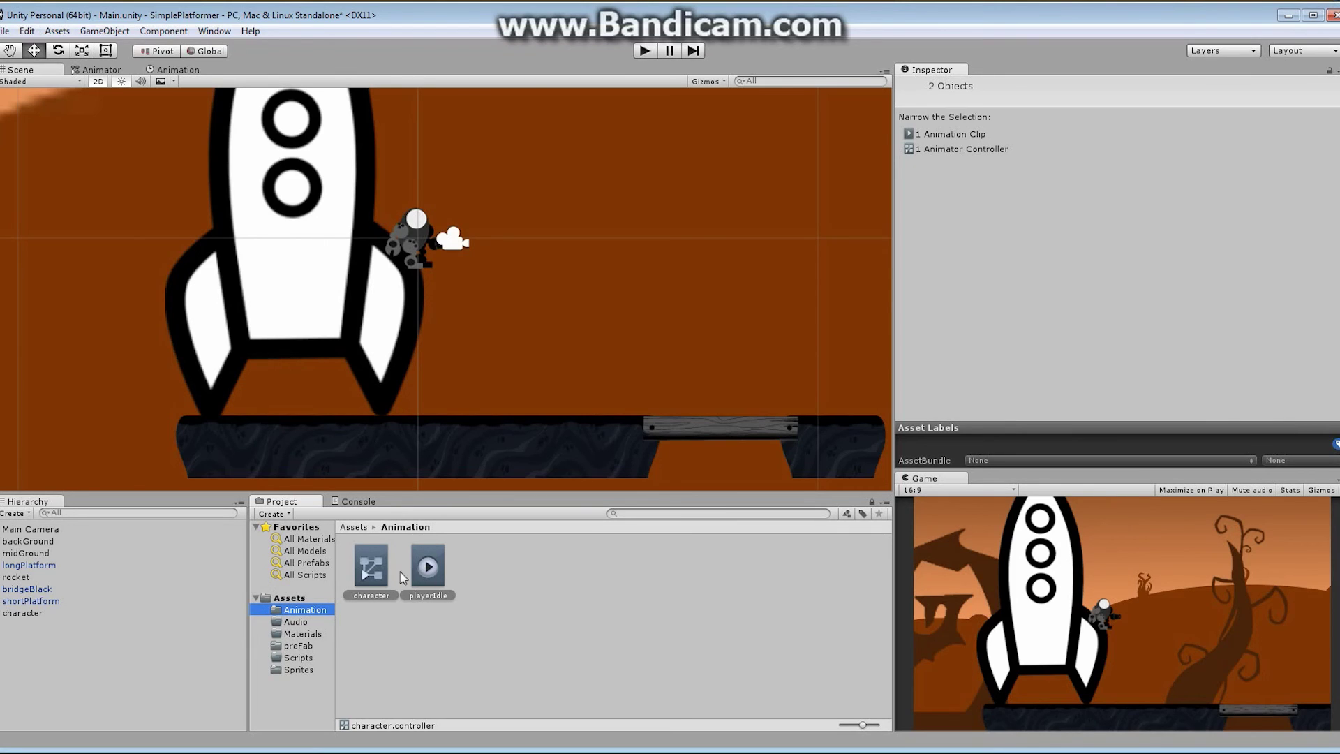
pyautogui.click(371, 582)
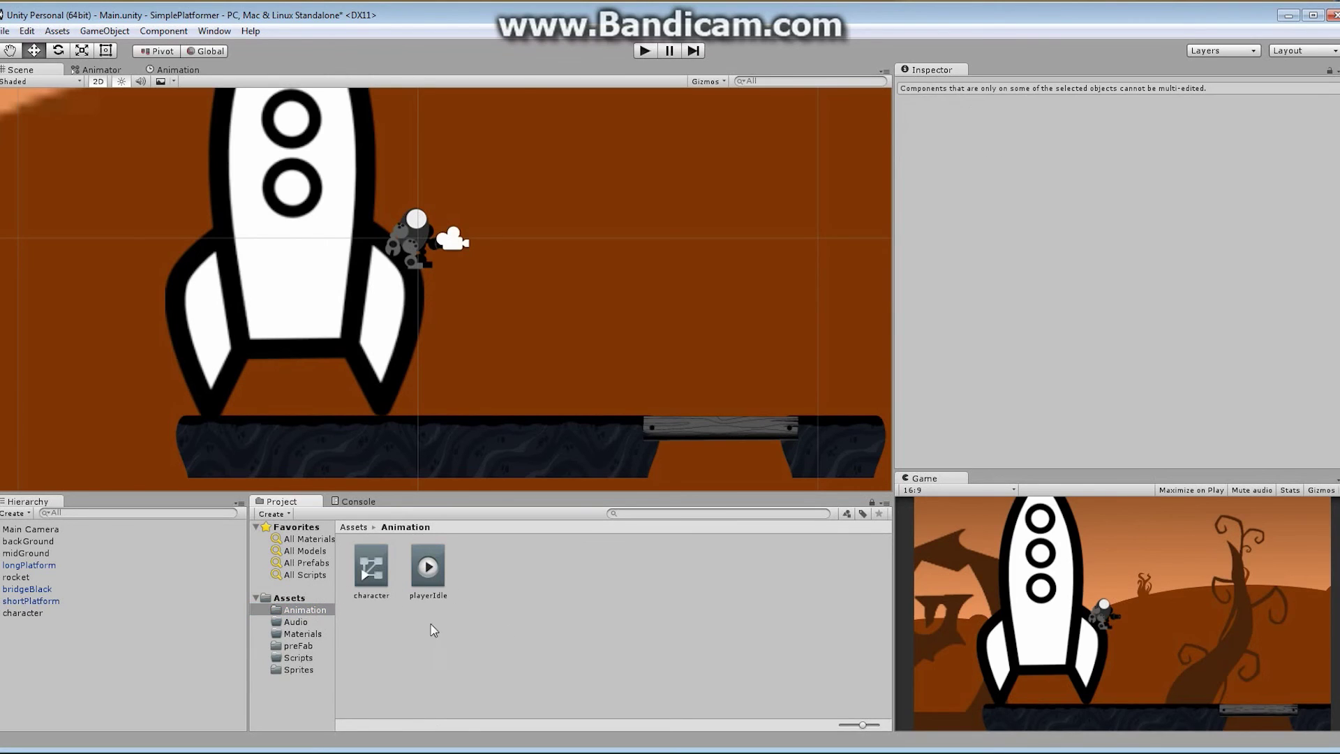
pyautogui.click(427, 583)
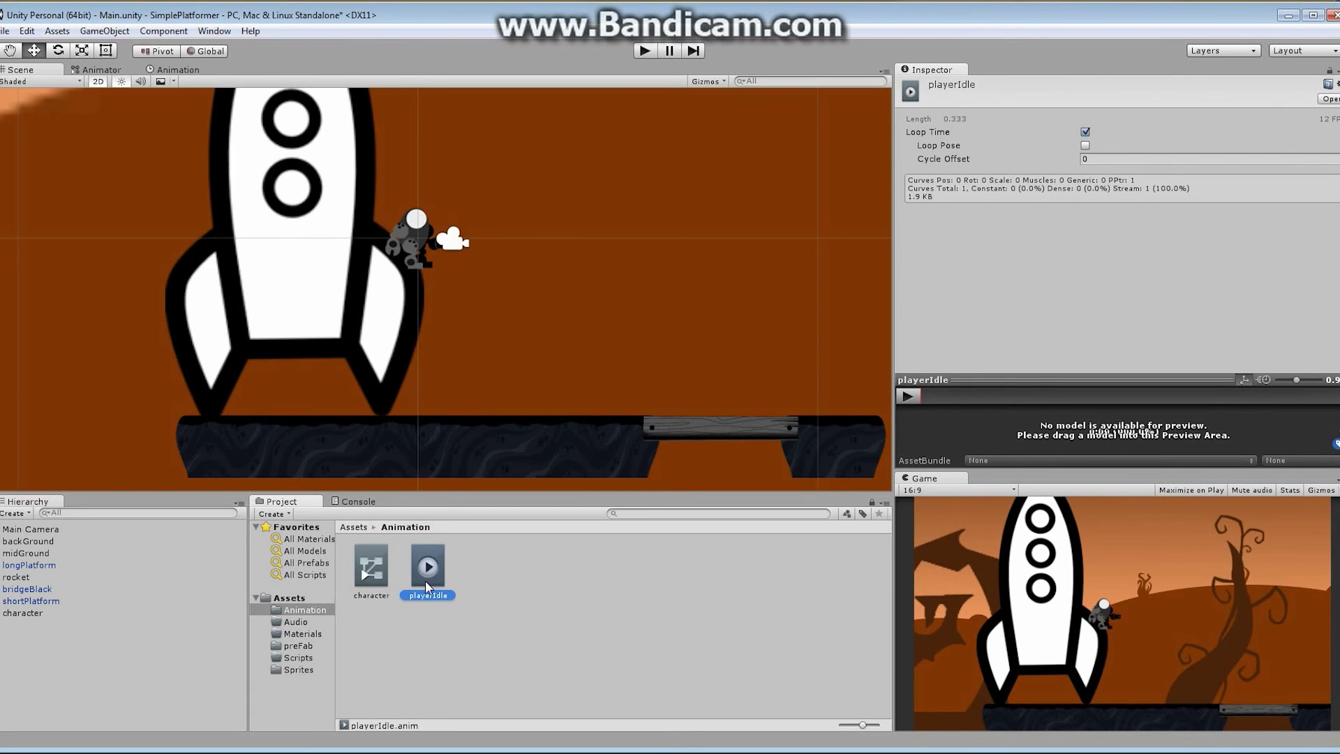
pyautogui.click(35, 614)
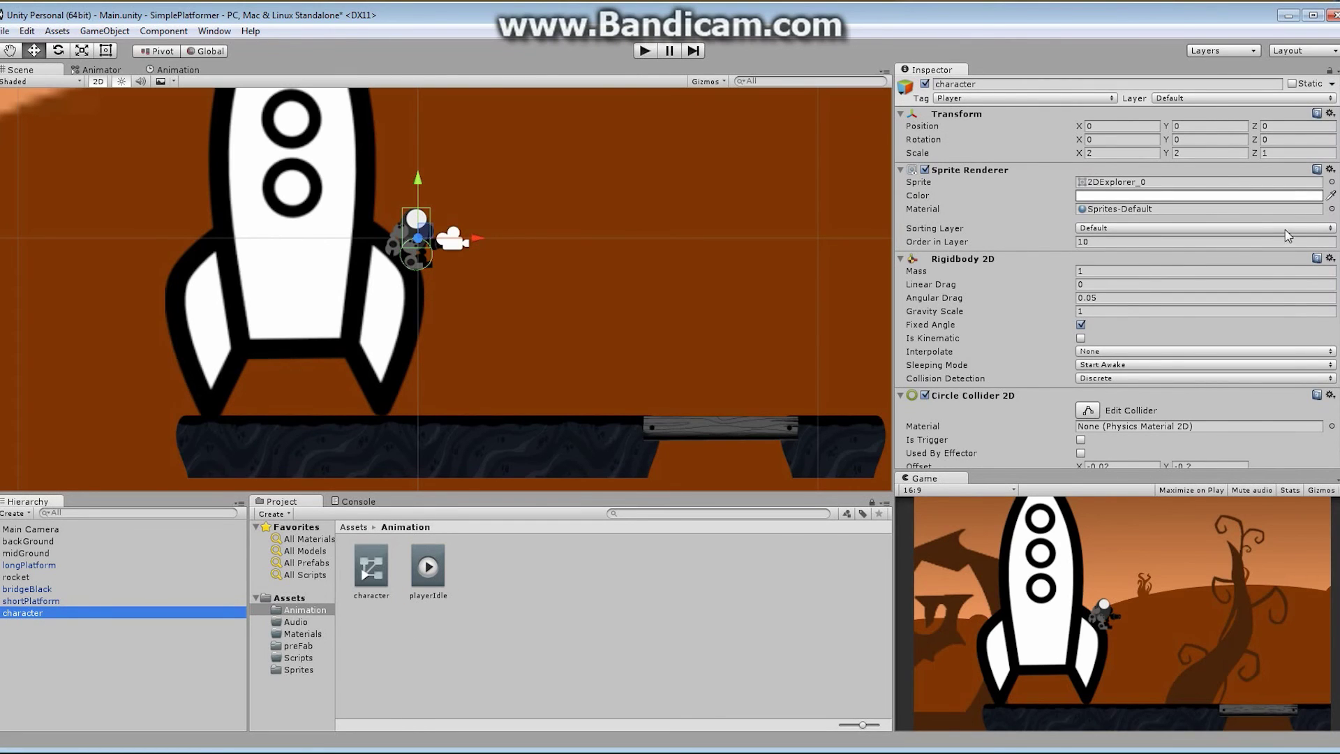
pyautogui.moveTo(1337, 126); pyautogui.dragTo(1337, 255)
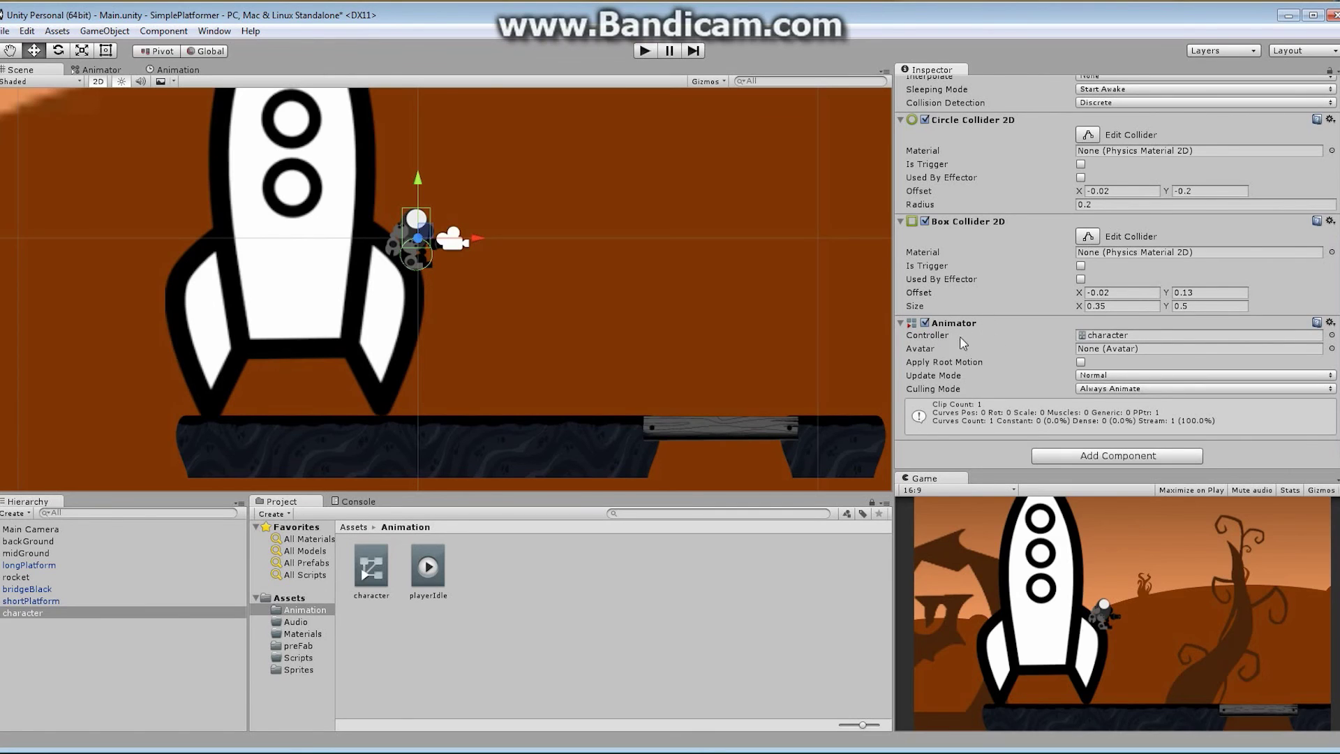
# - Open the character controller's state graph and place the playerIdle state level with Entry, to its right
pyautogui.doubleClick(370, 568)
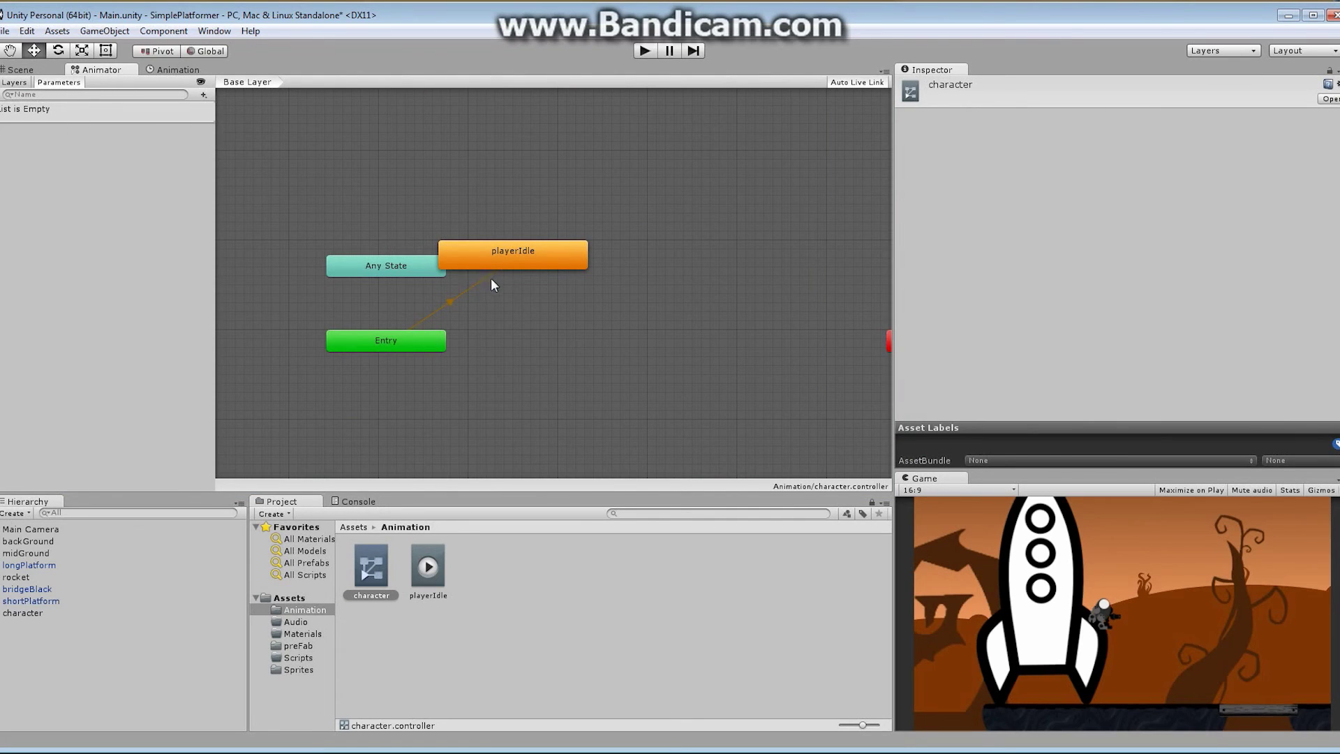
pyautogui.moveTo(551, 262); pyautogui.dragTo(611, 333)
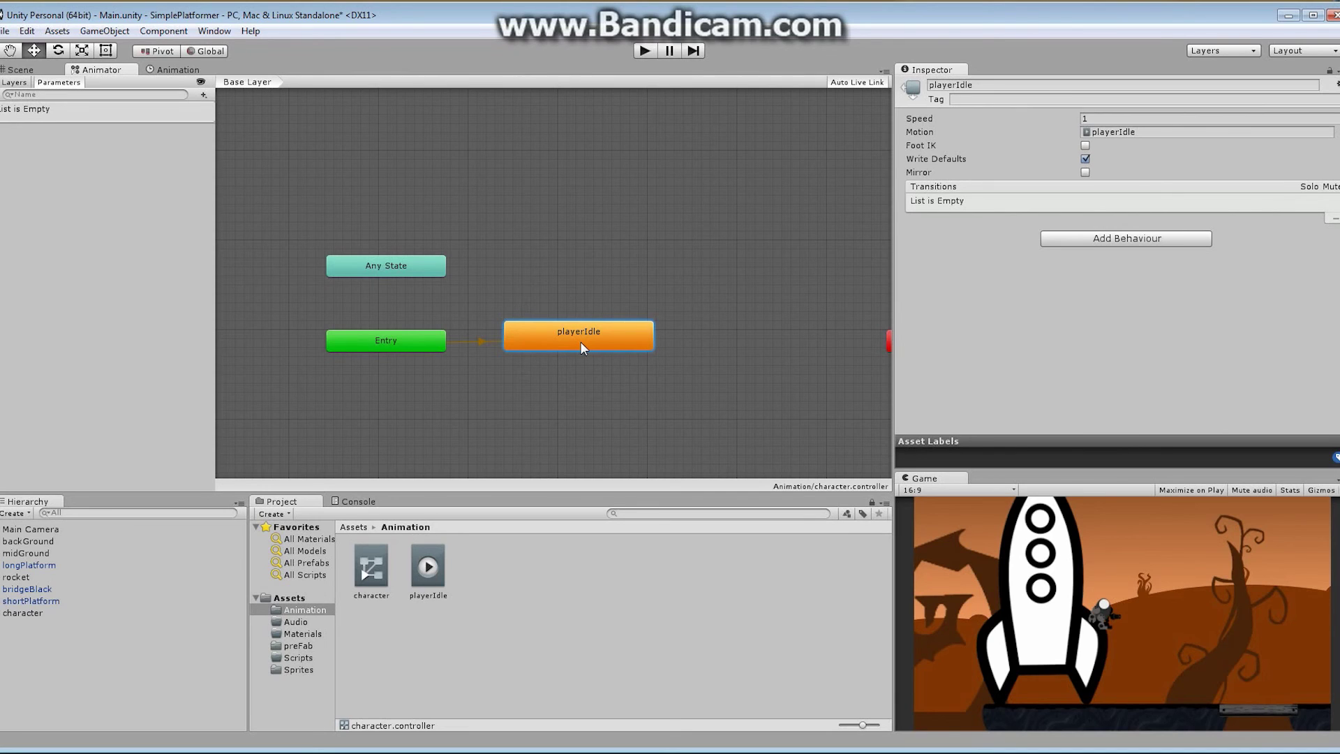
# - Return to the scene, enable Maximize on Play, and run the game briefly to preview the idle animation
pyautogui.click(21, 70)
pyautogui.click(1198, 491)
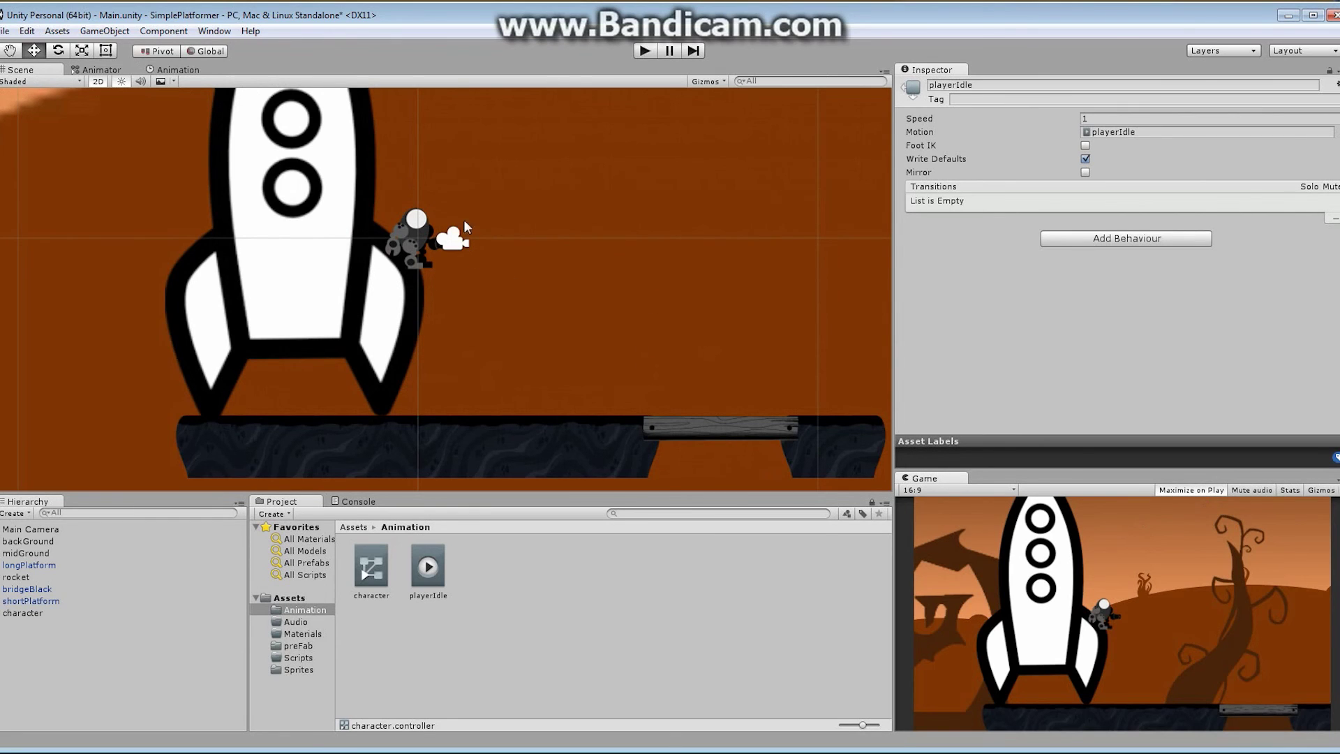
pyautogui.click(645, 51)
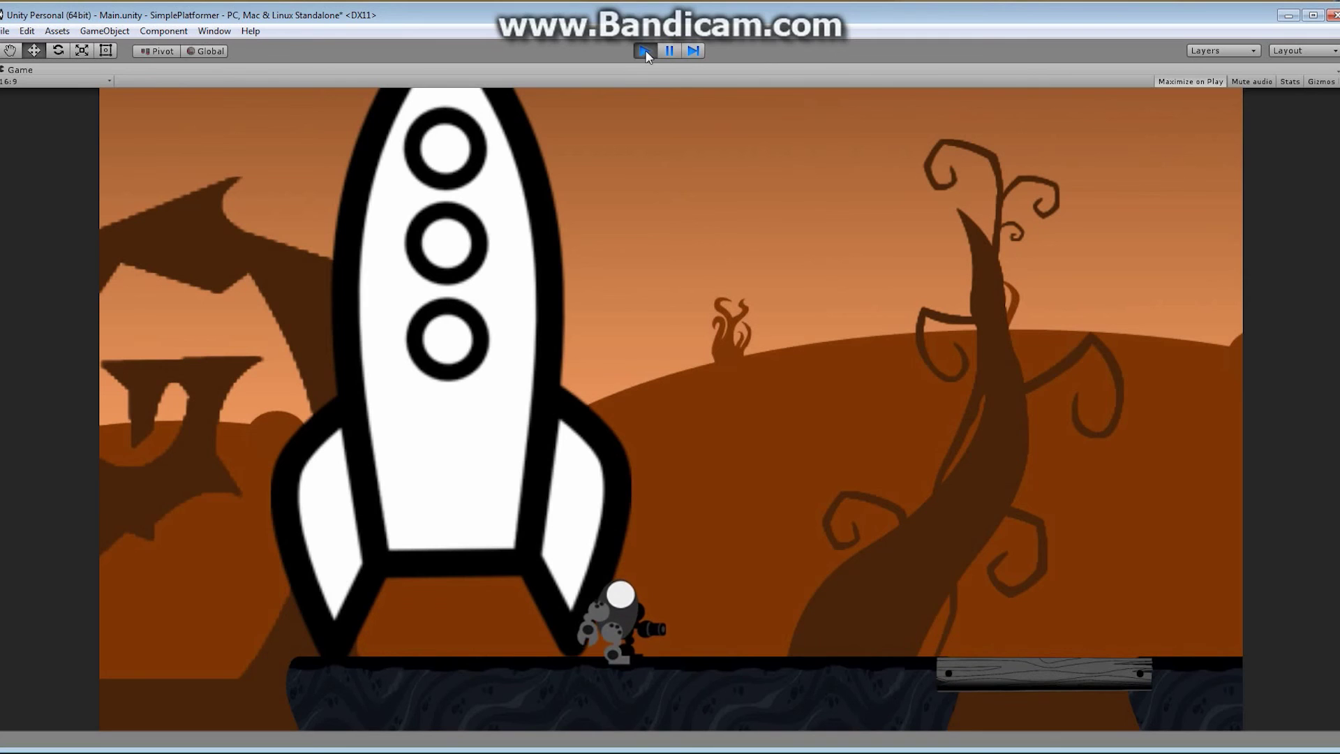
pyautogui.click(645, 52)
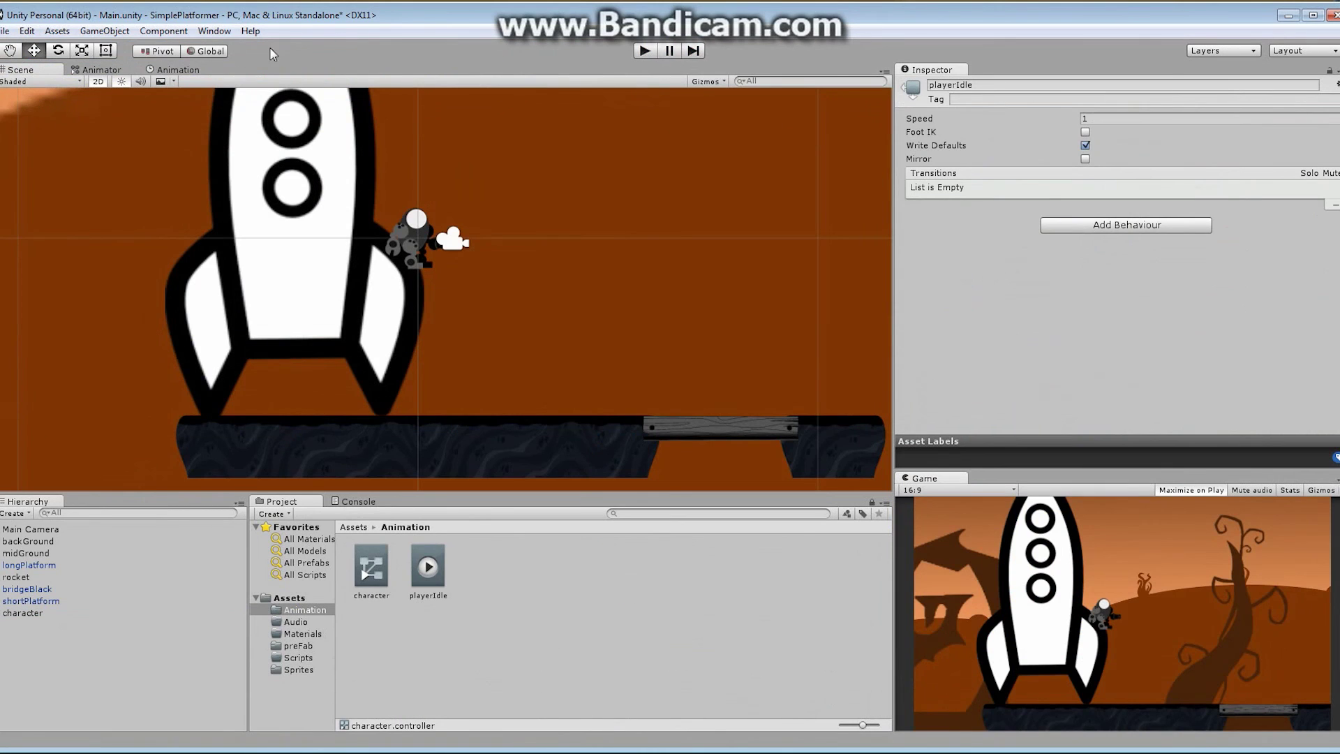
# - Shift the playerIdle state slightly farther from Entry in the Animator and play-test the idle animation again
pyautogui.click(103, 70)
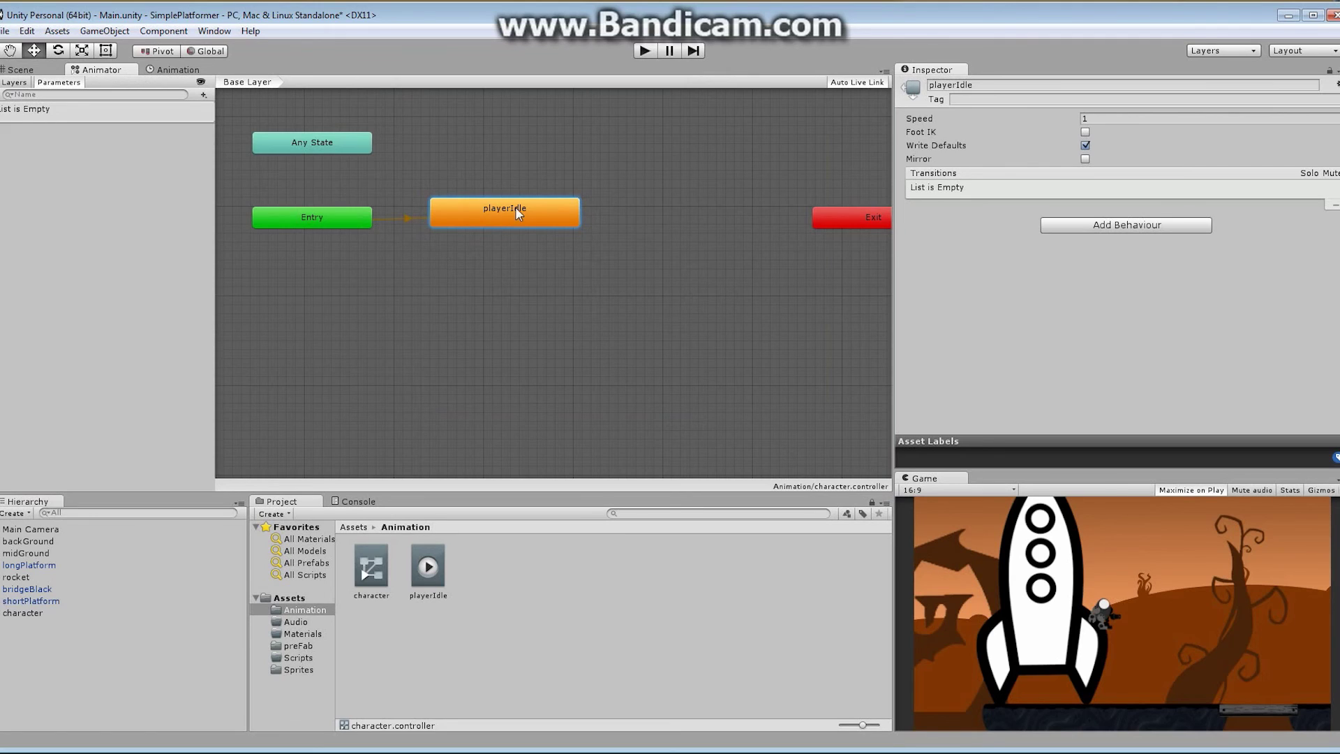
pyautogui.moveTo(516, 208)
pyautogui.mouseDown()
pyautogui.moveTo(552, 222)
pyautogui.moveTo(542, 208)
pyautogui.mouseUp()
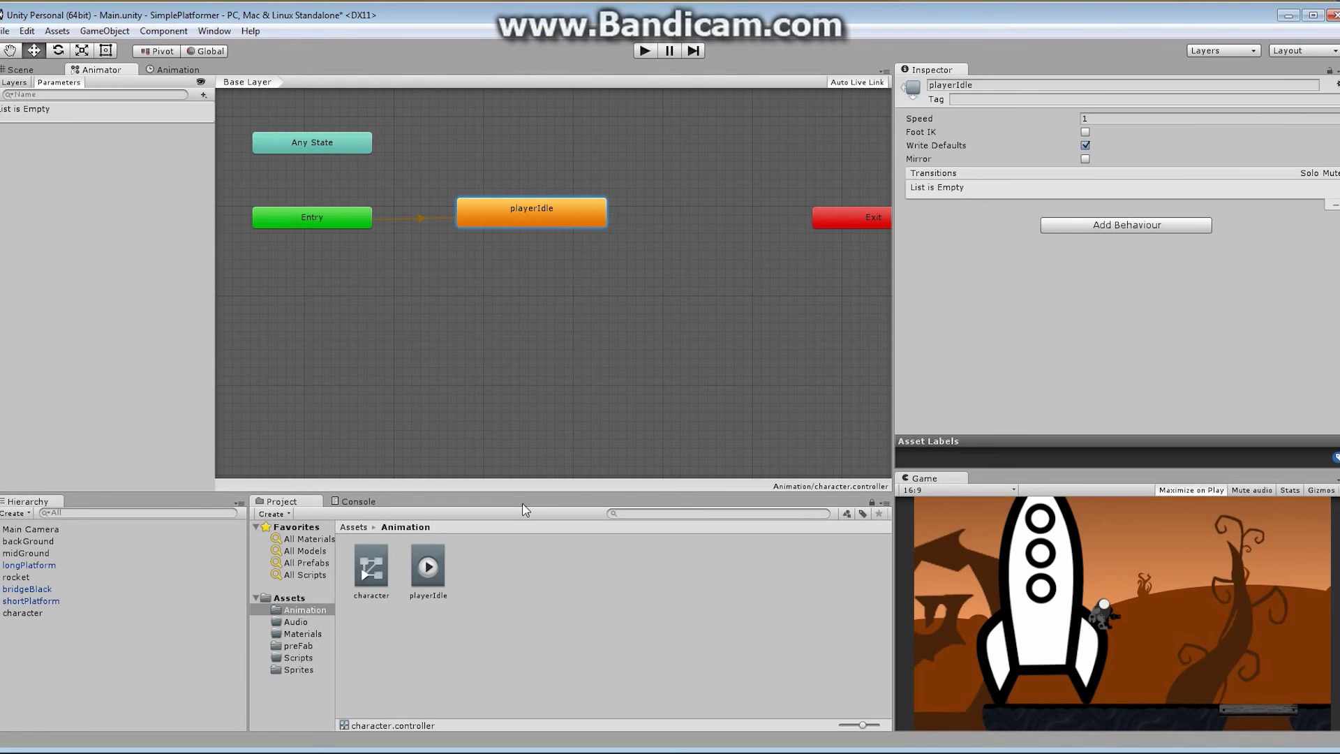
pyautogui.click(434, 571)
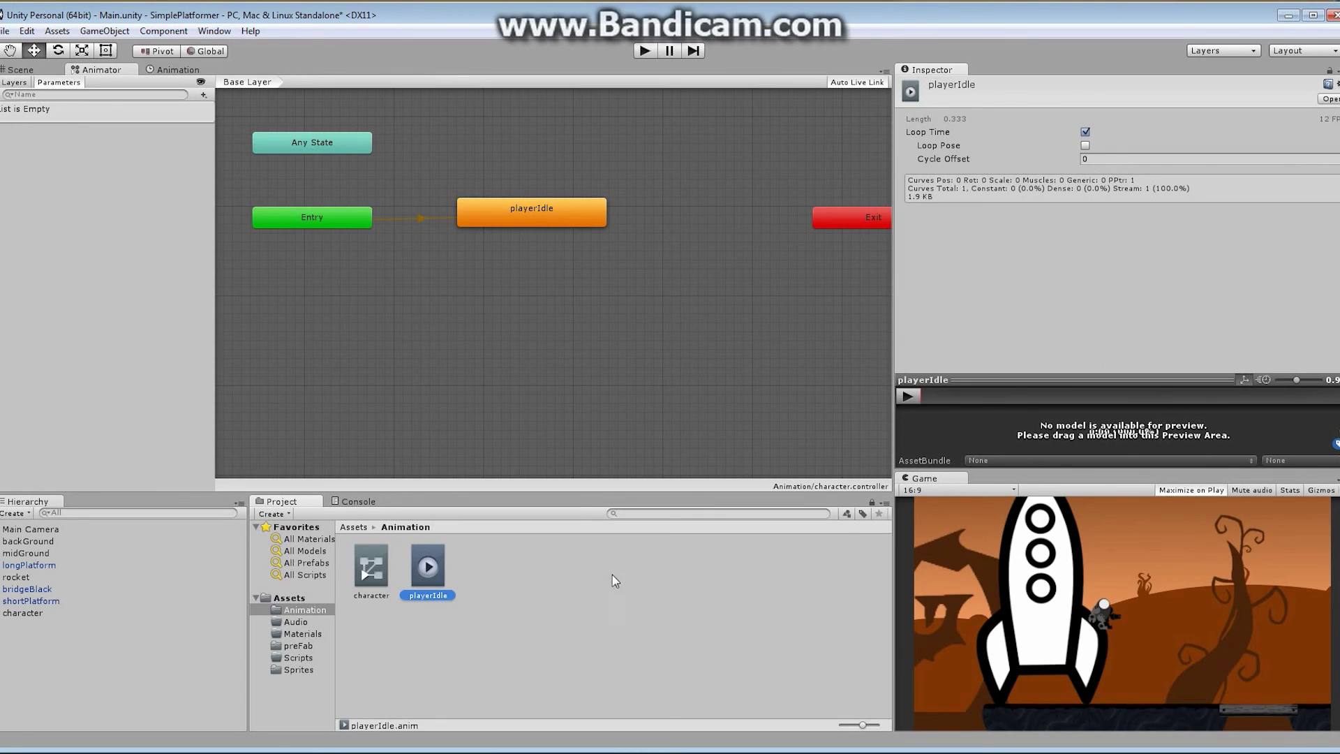
pyautogui.click(644, 50)
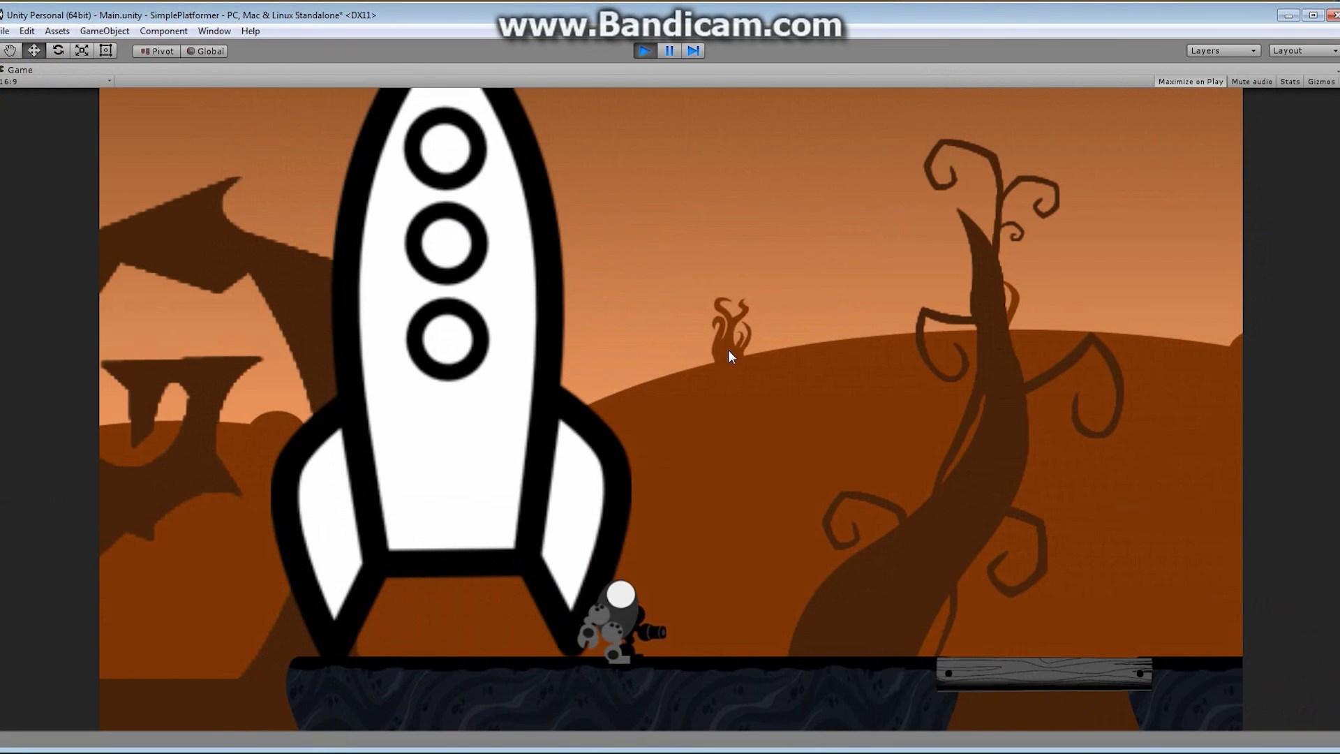
pyautogui.click(644, 51)
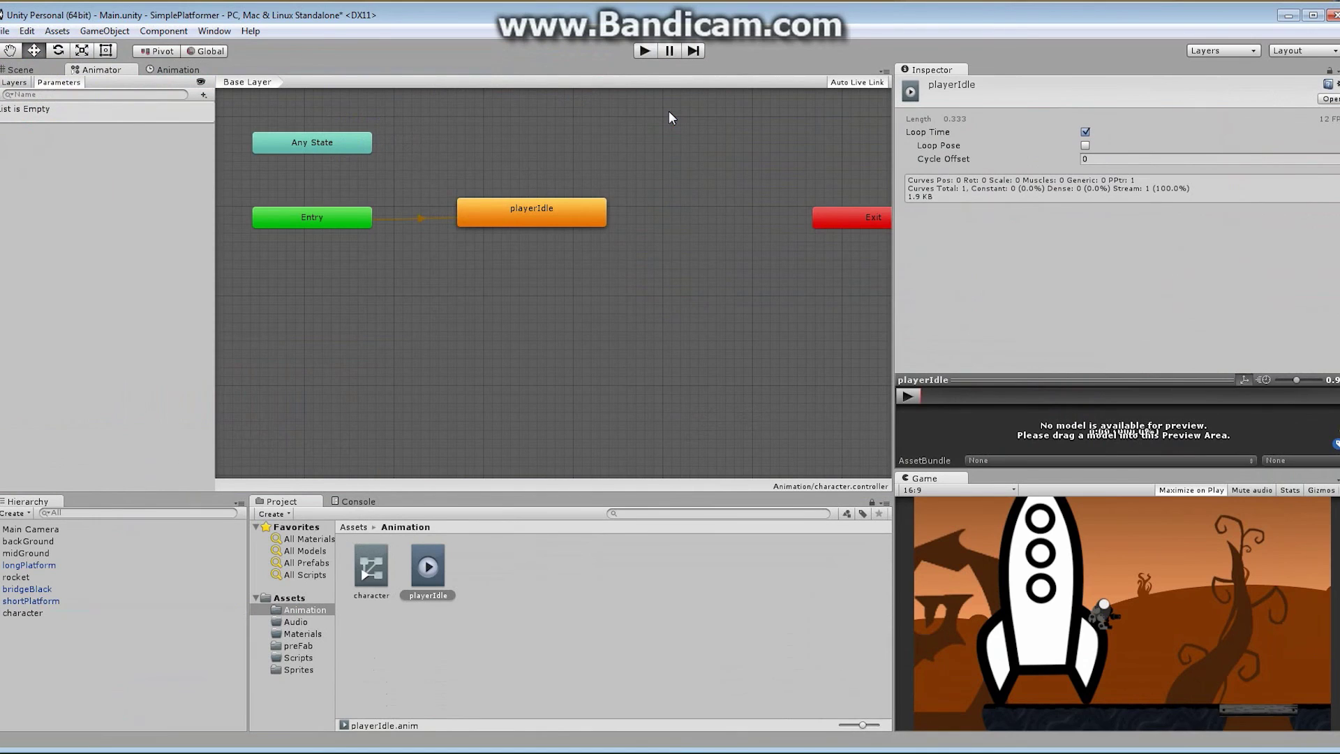
# - Set the playerIdle state's speed to 0.25 and play-test the slower animation
pyautogui.click(567, 216)
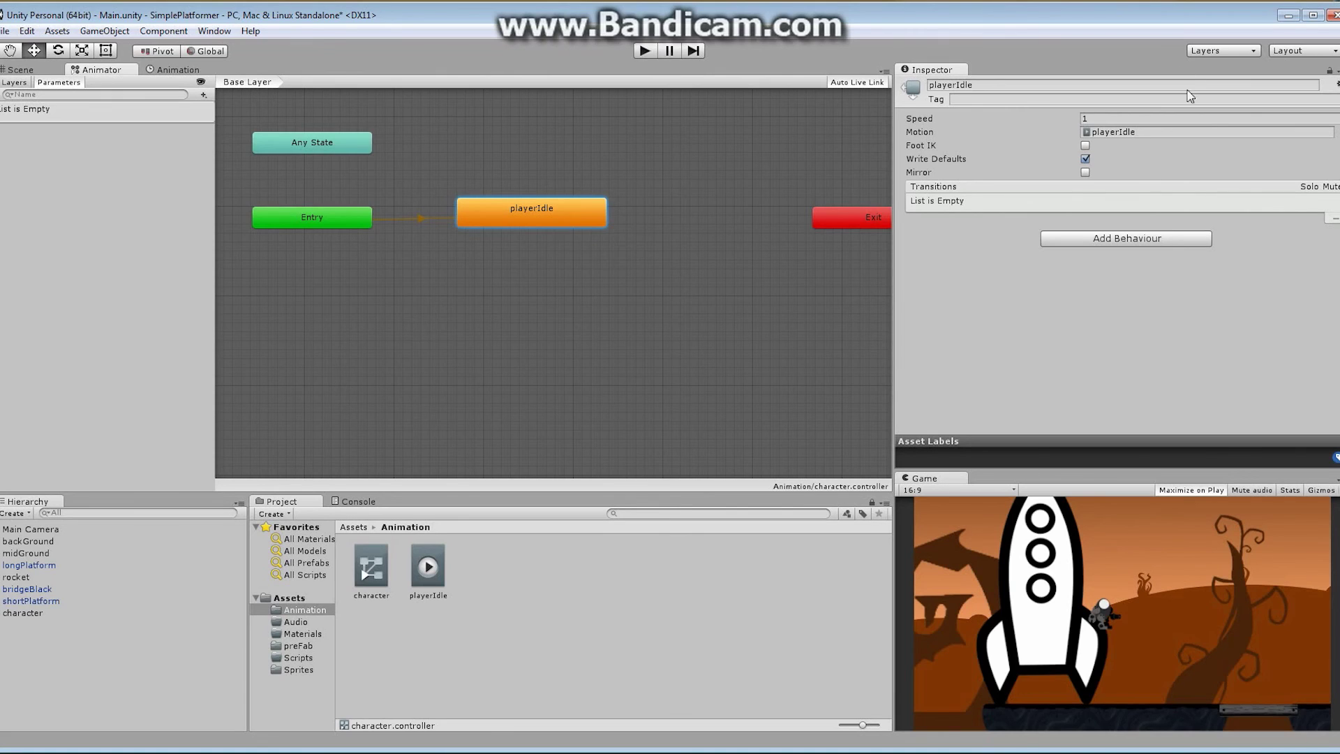
pyautogui.click(1099, 117)
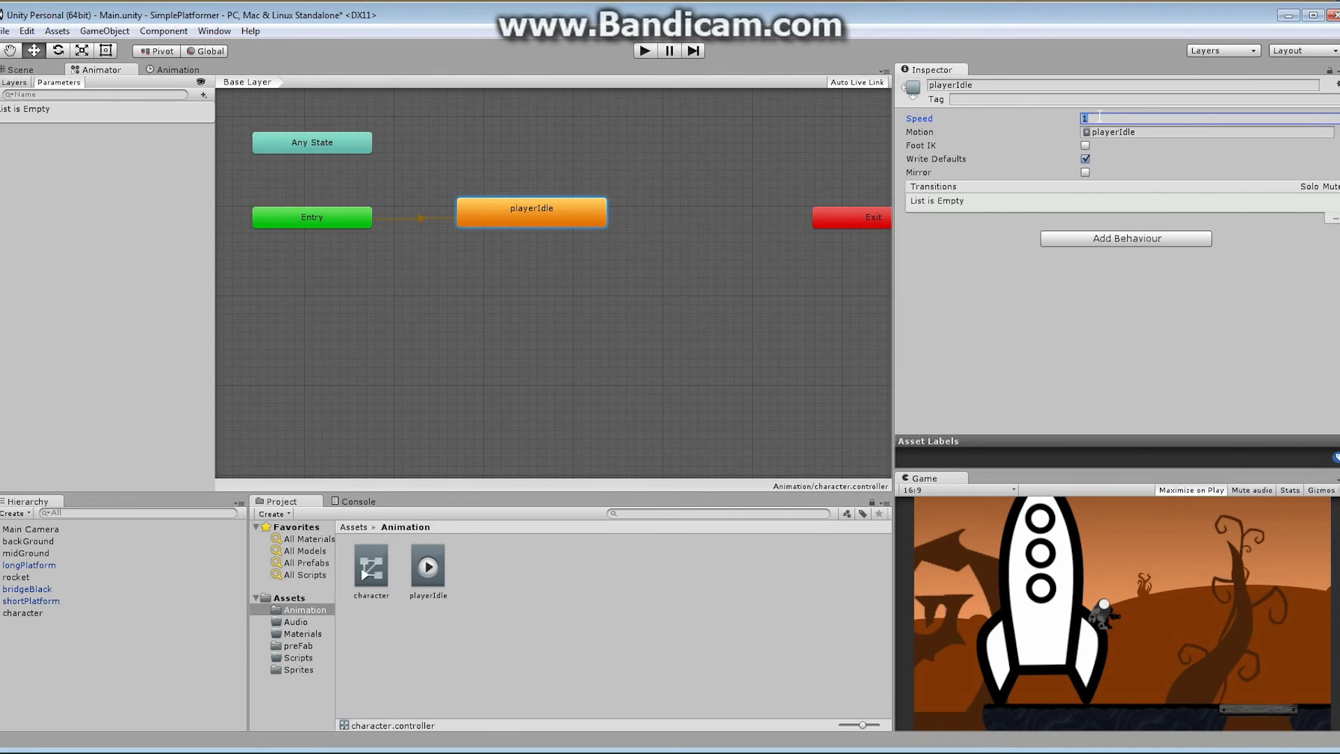
pyautogui.write('.25')
pyautogui.press('Return')
pyautogui.click(646, 55)
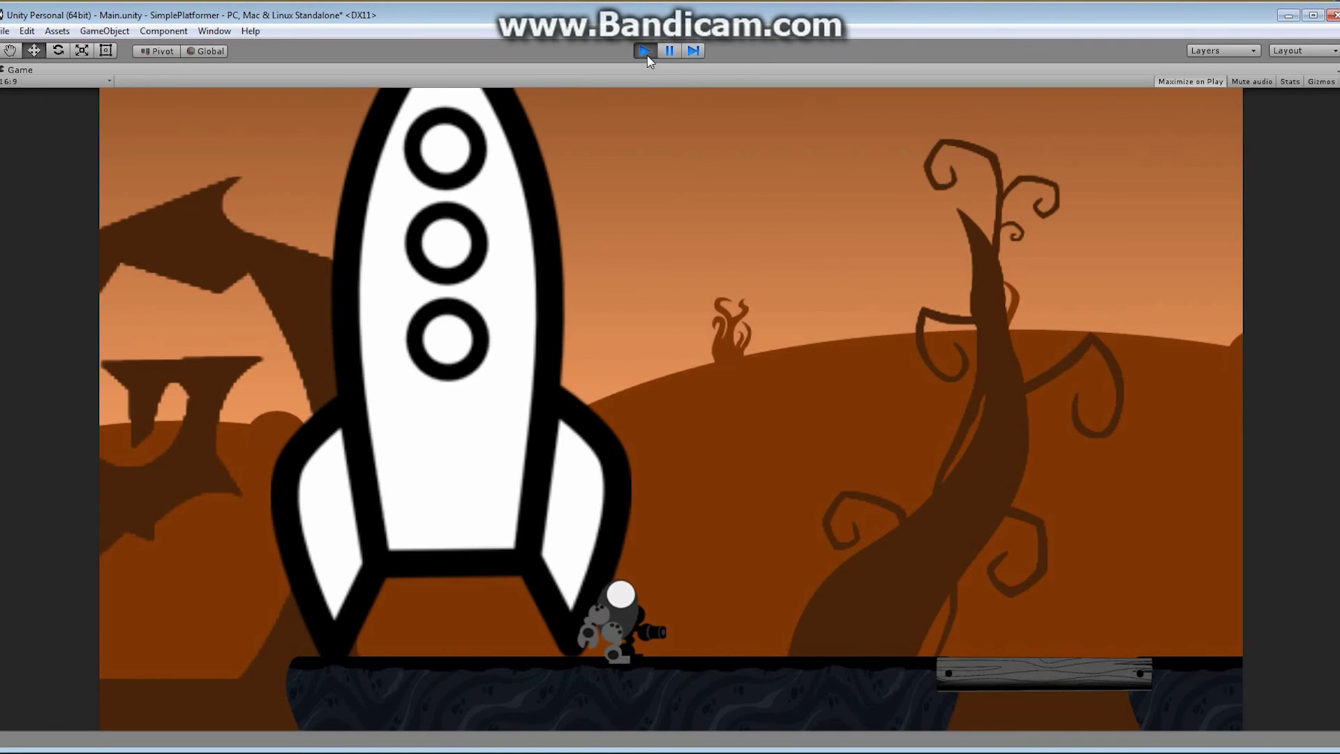
pyautogui.click(646, 55)
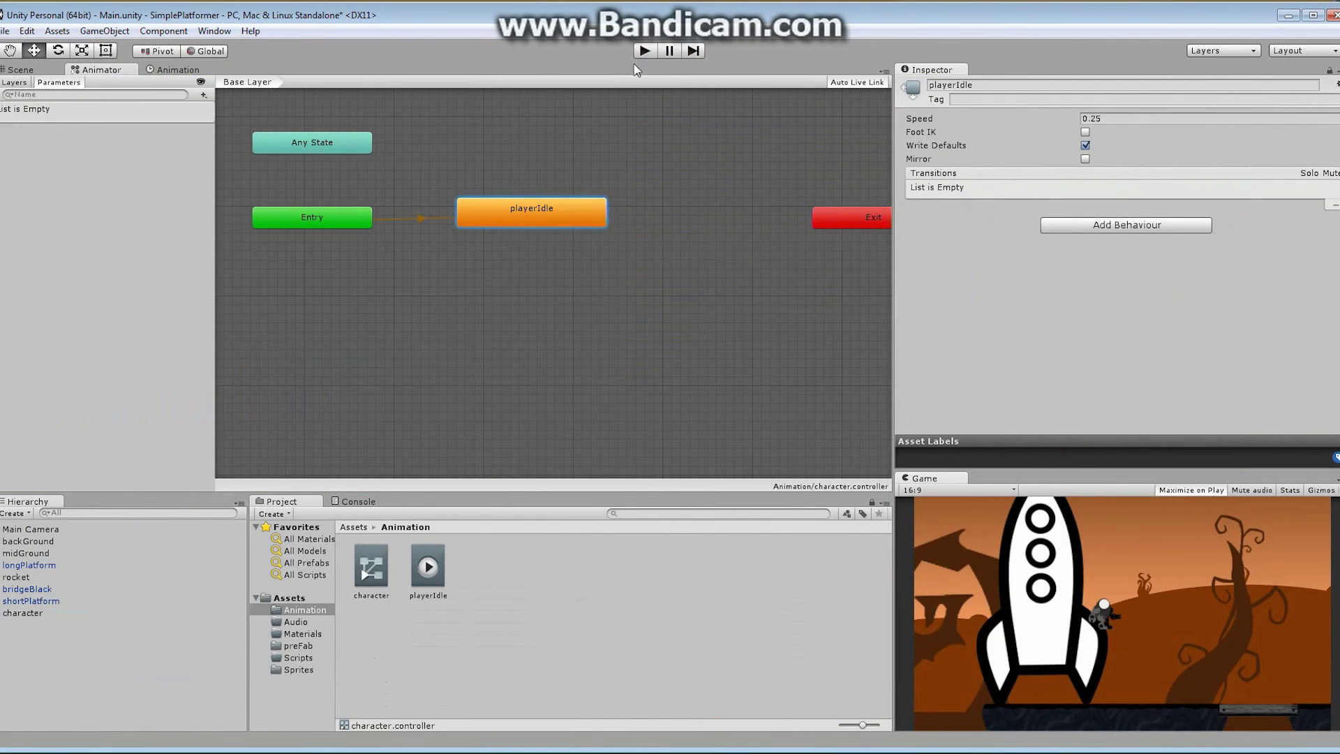
# - Create an animation named playerRun on the character object from the sprites 2DExplorer_4 through 2DExplorer_7
pyautogui.click(29, 613)
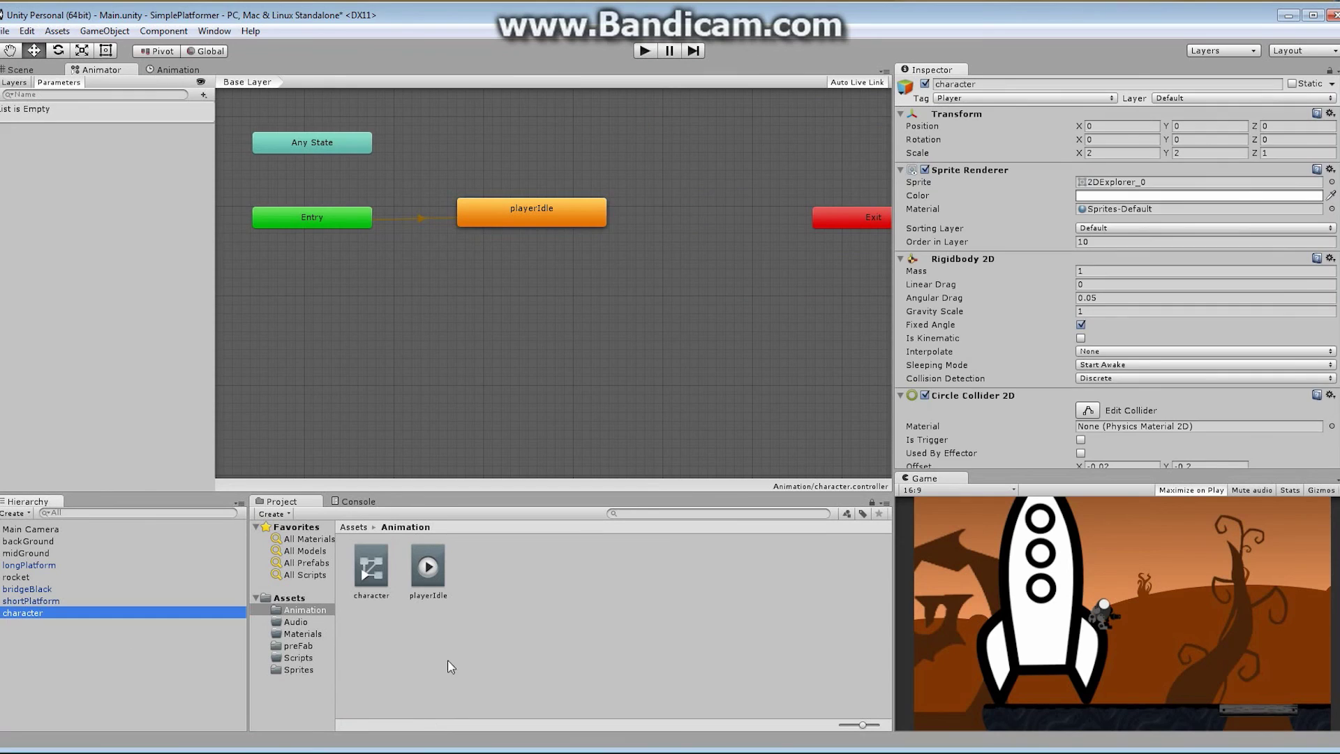
pyautogui.click(299, 670)
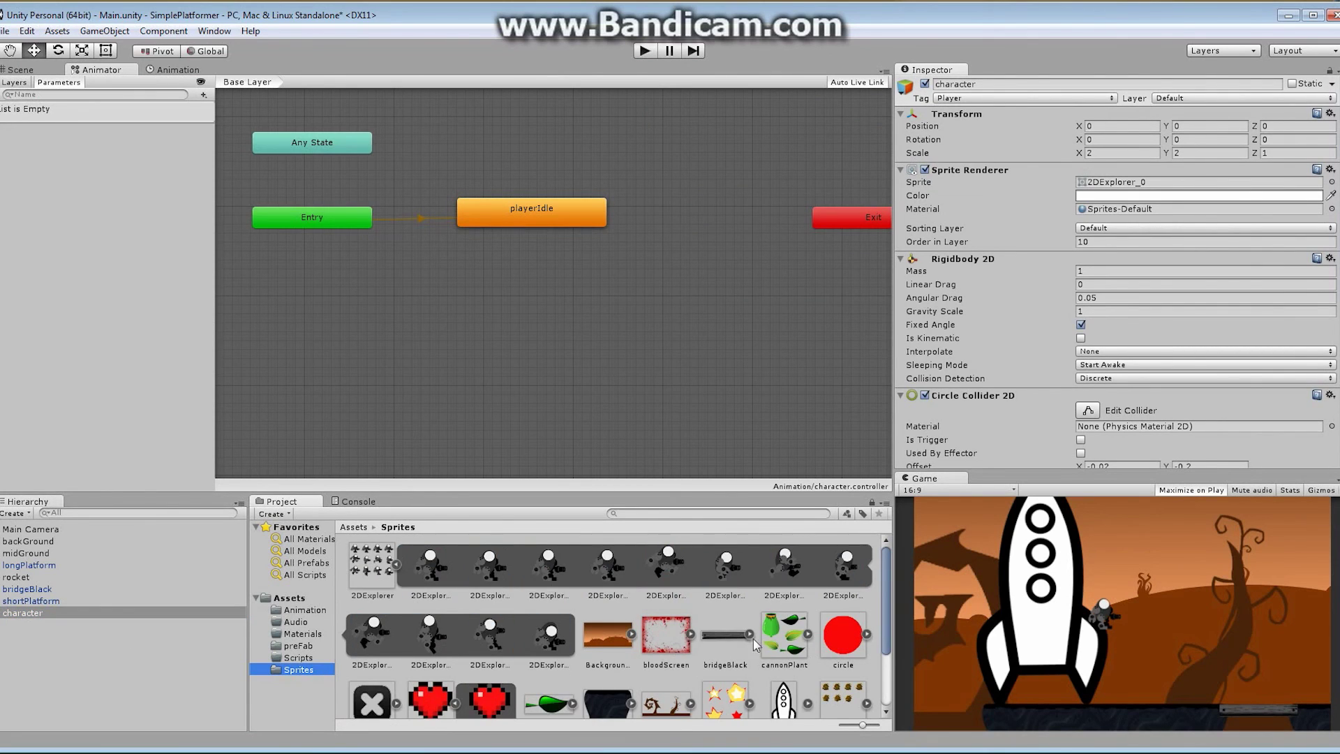
pyautogui.click(668, 568)
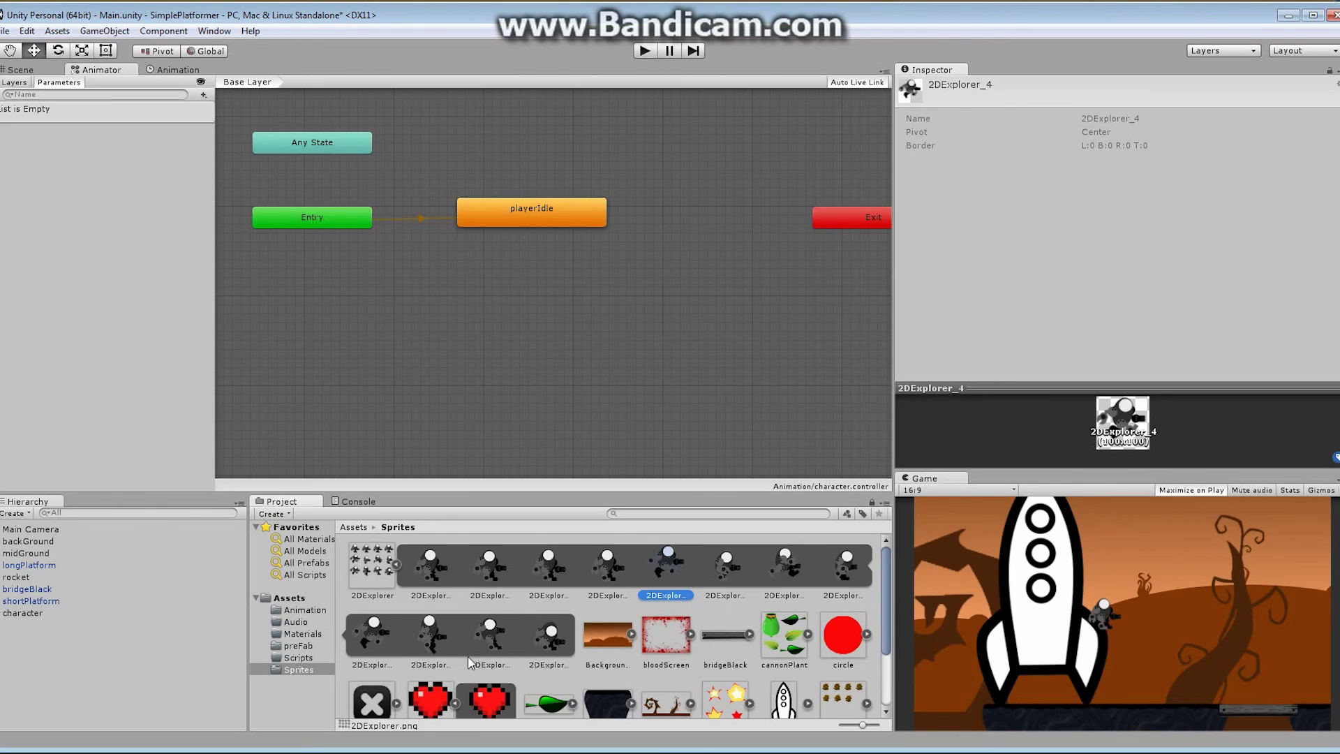
pyautogui.keyDown('shift'); pyautogui.click(844, 574); pyautogui.keyUp('shift')
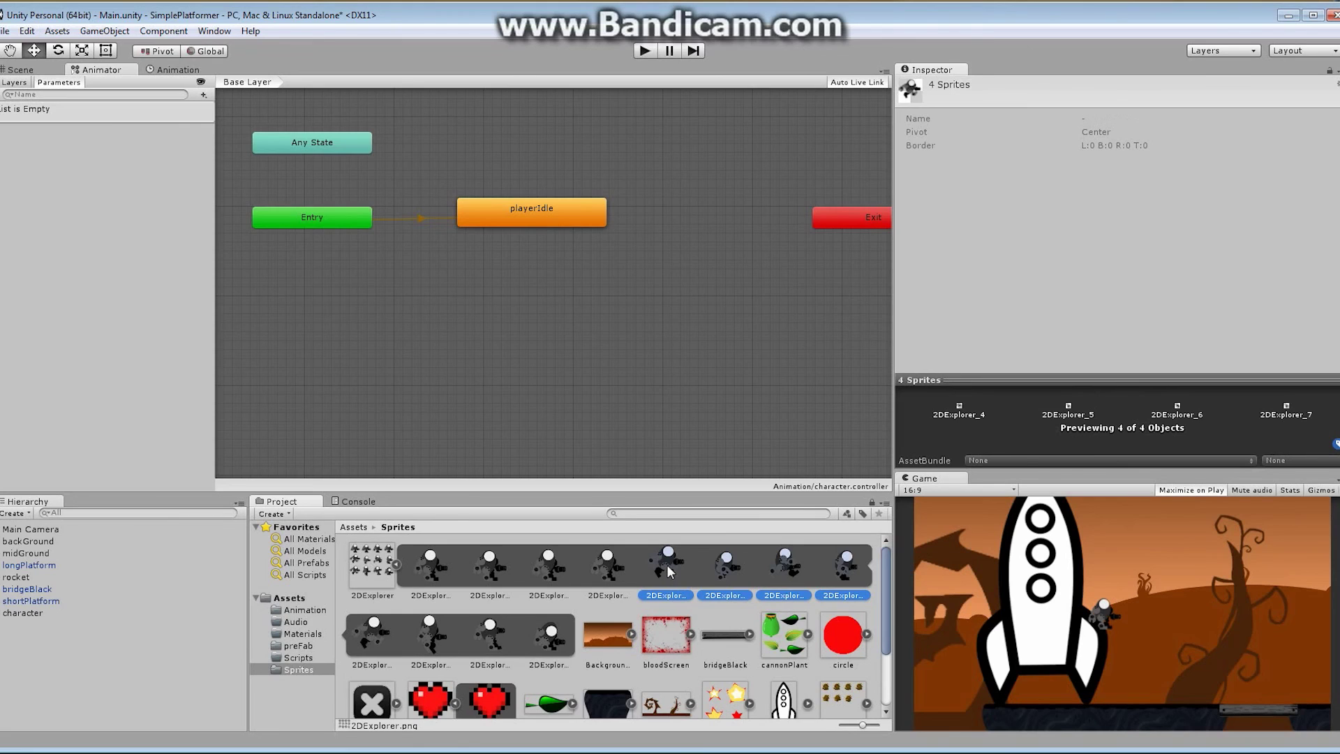
pyautogui.moveTo(666, 574); pyautogui.dragTo(36, 621)
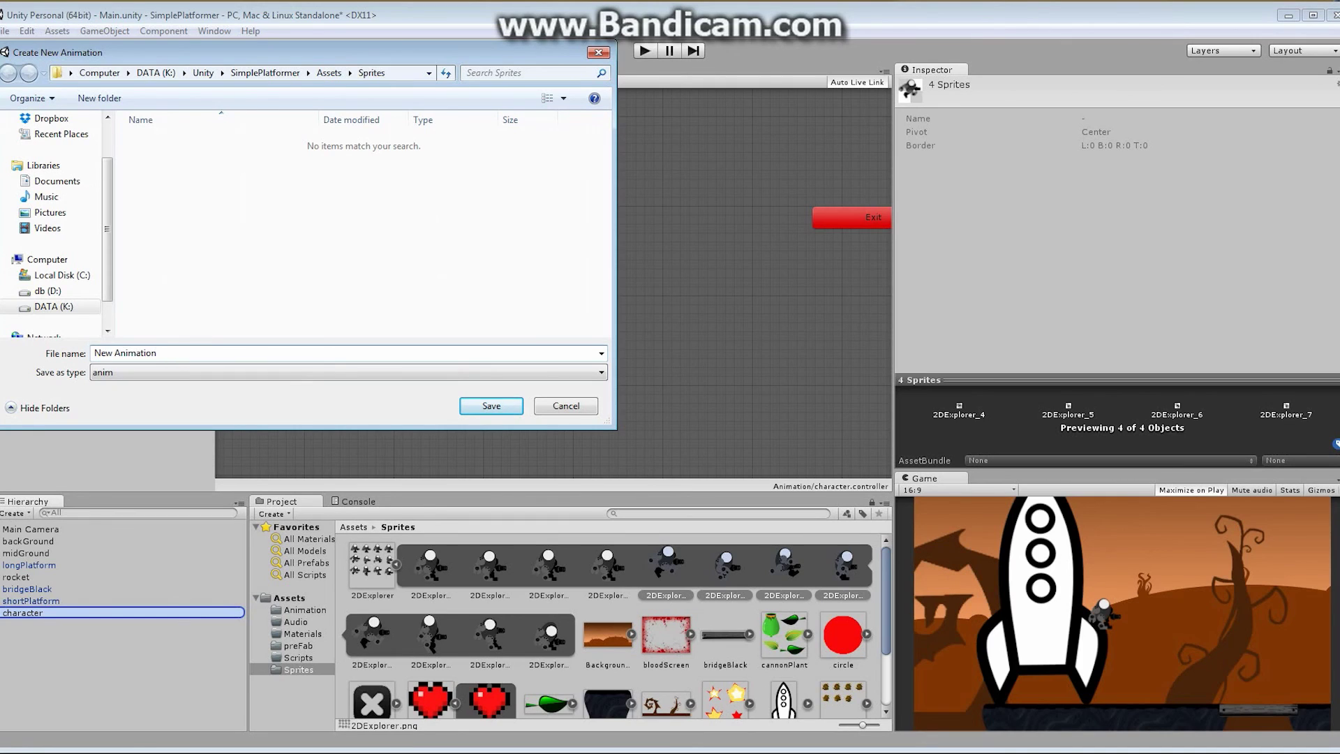
pyautogui.write('playerRun')
pyautogui.click(499, 404)
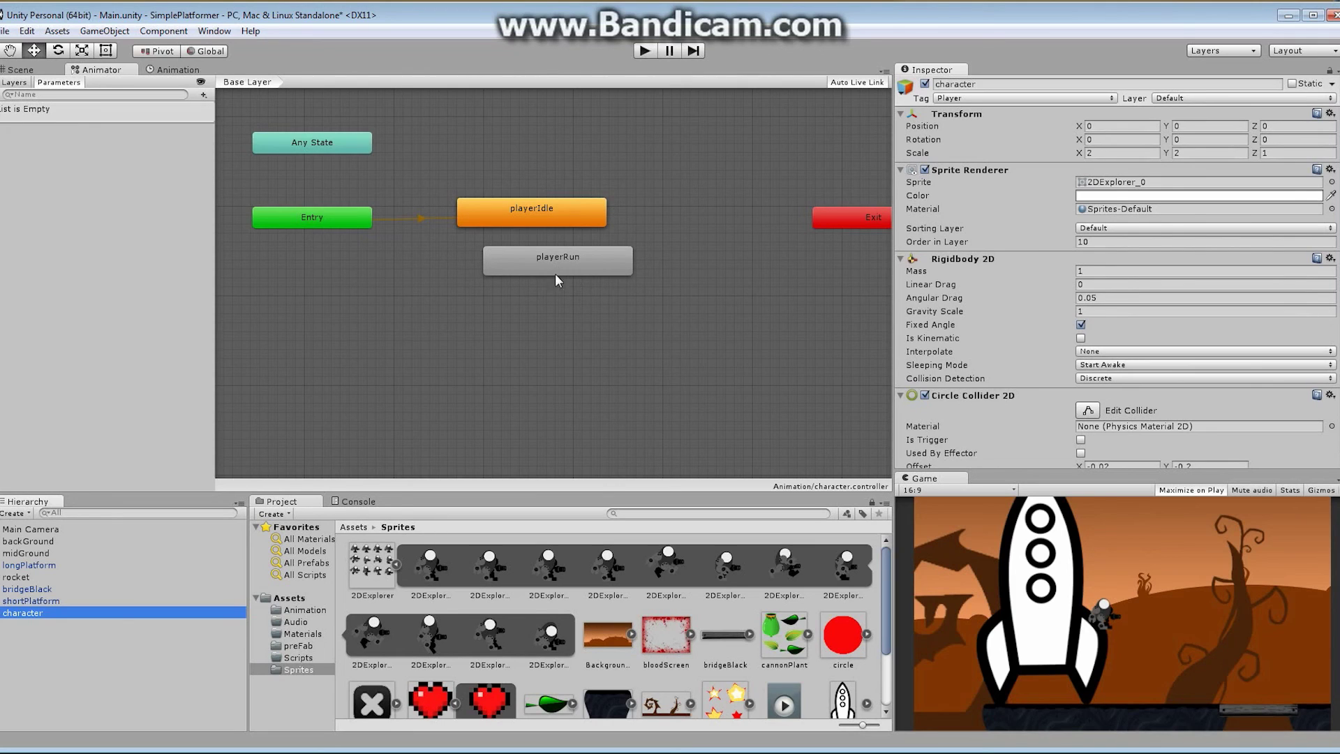
# - Place the playerRun state directly below playerIdle and play-test it as the layer default state
pyautogui.moveTo(564, 261); pyautogui.dragTo(536, 302)
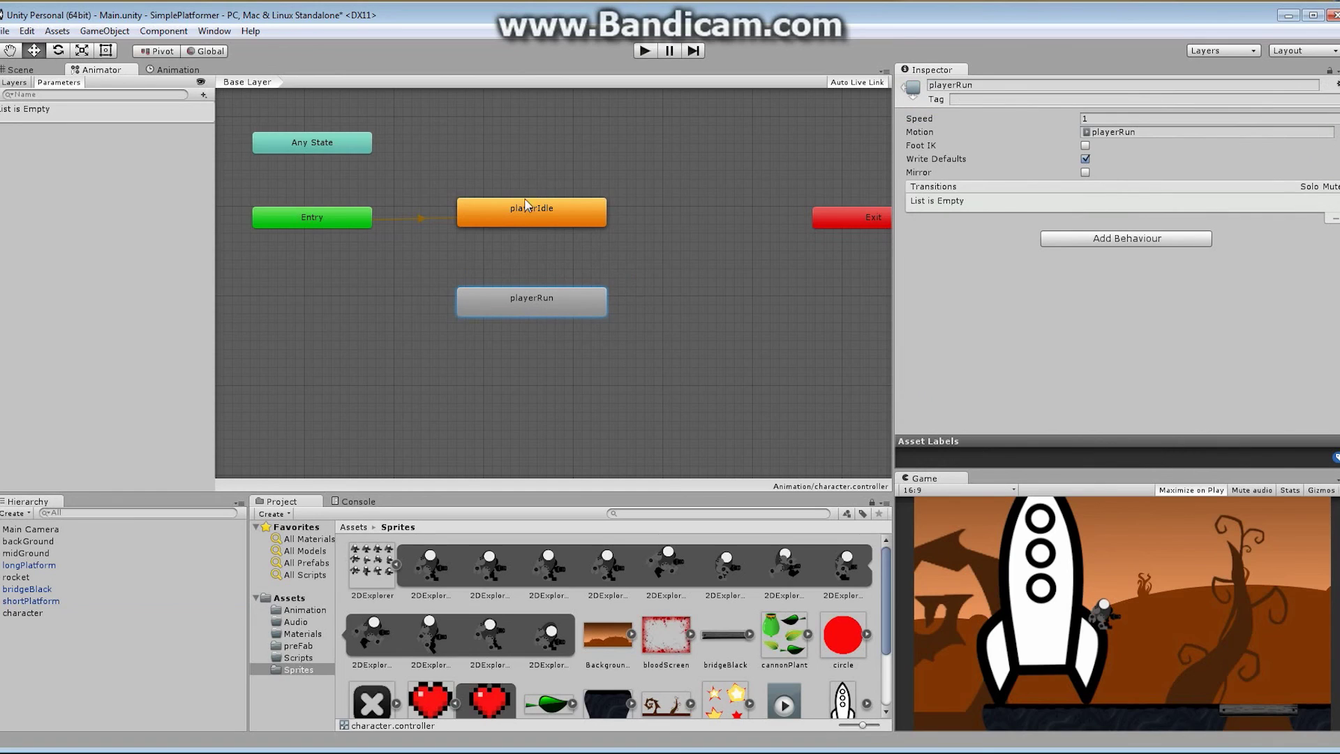
pyautogui.rightClick(561, 309)
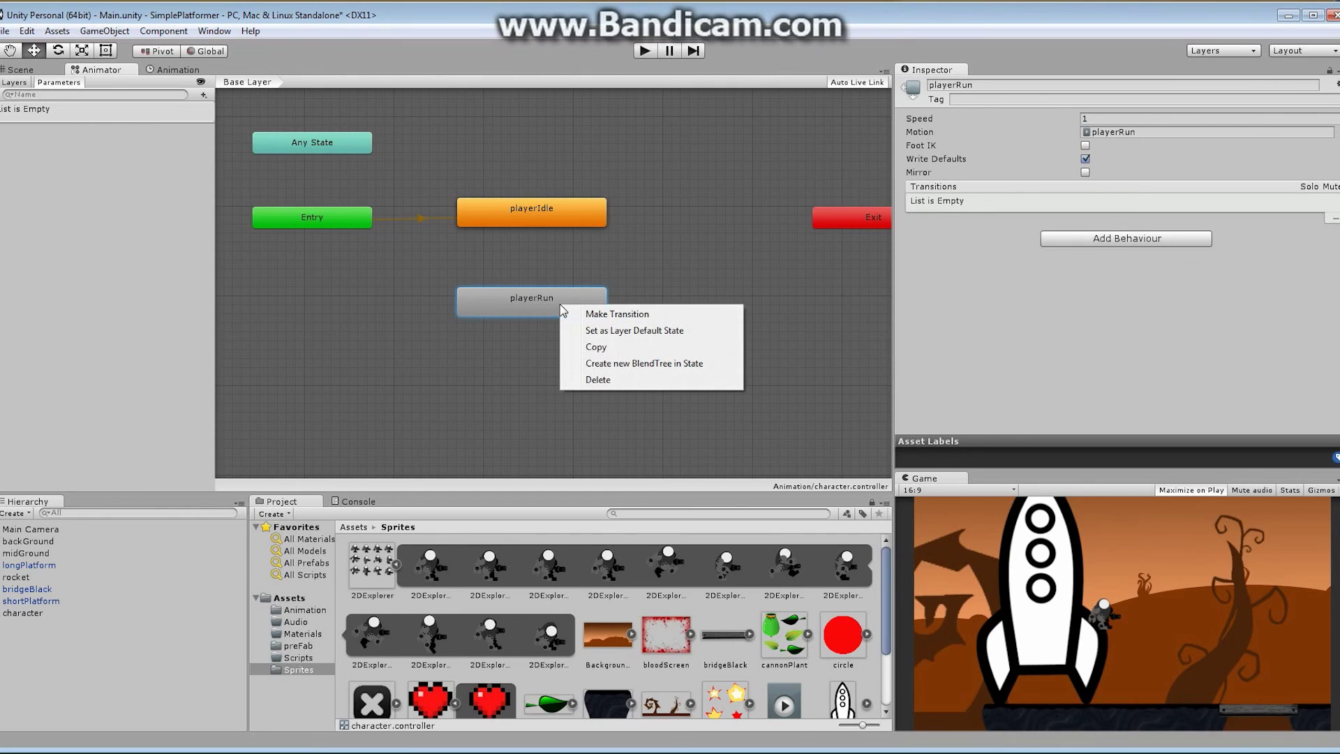
pyautogui.click(628, 331)
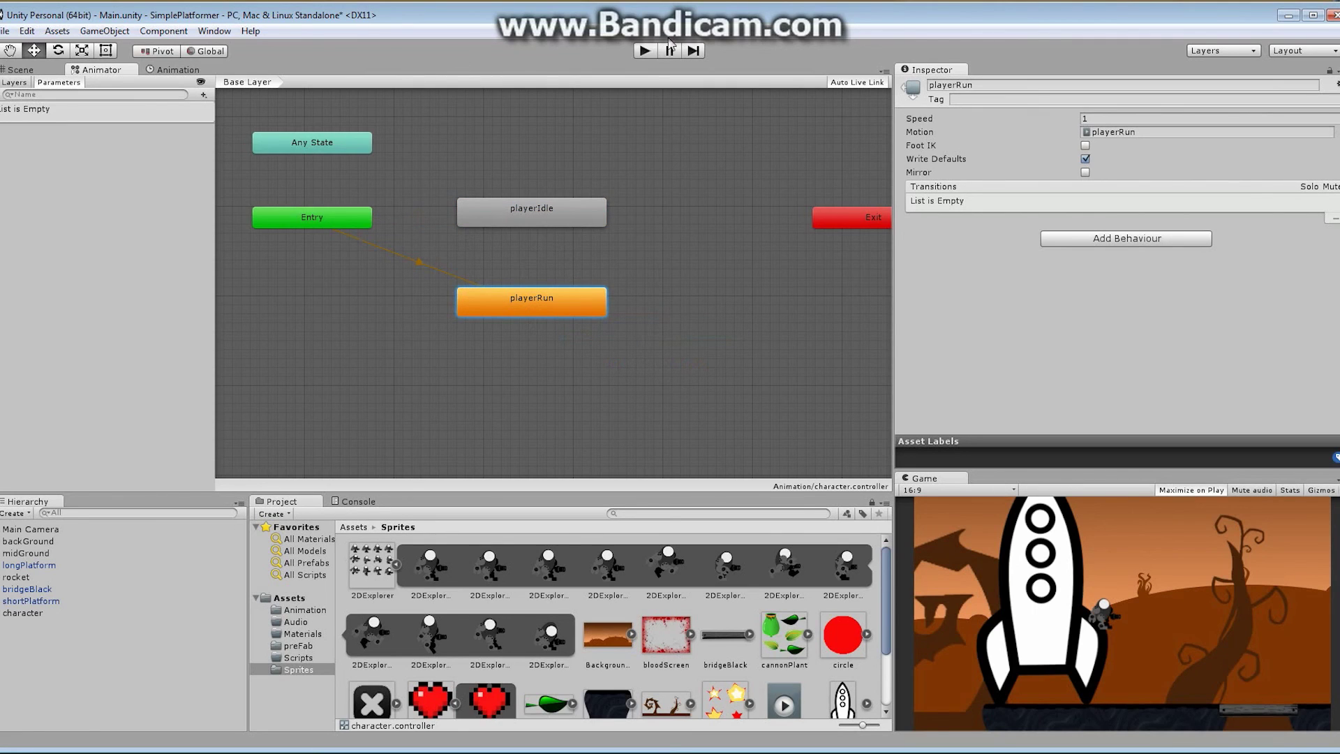
pyautogui.click(644, 51)
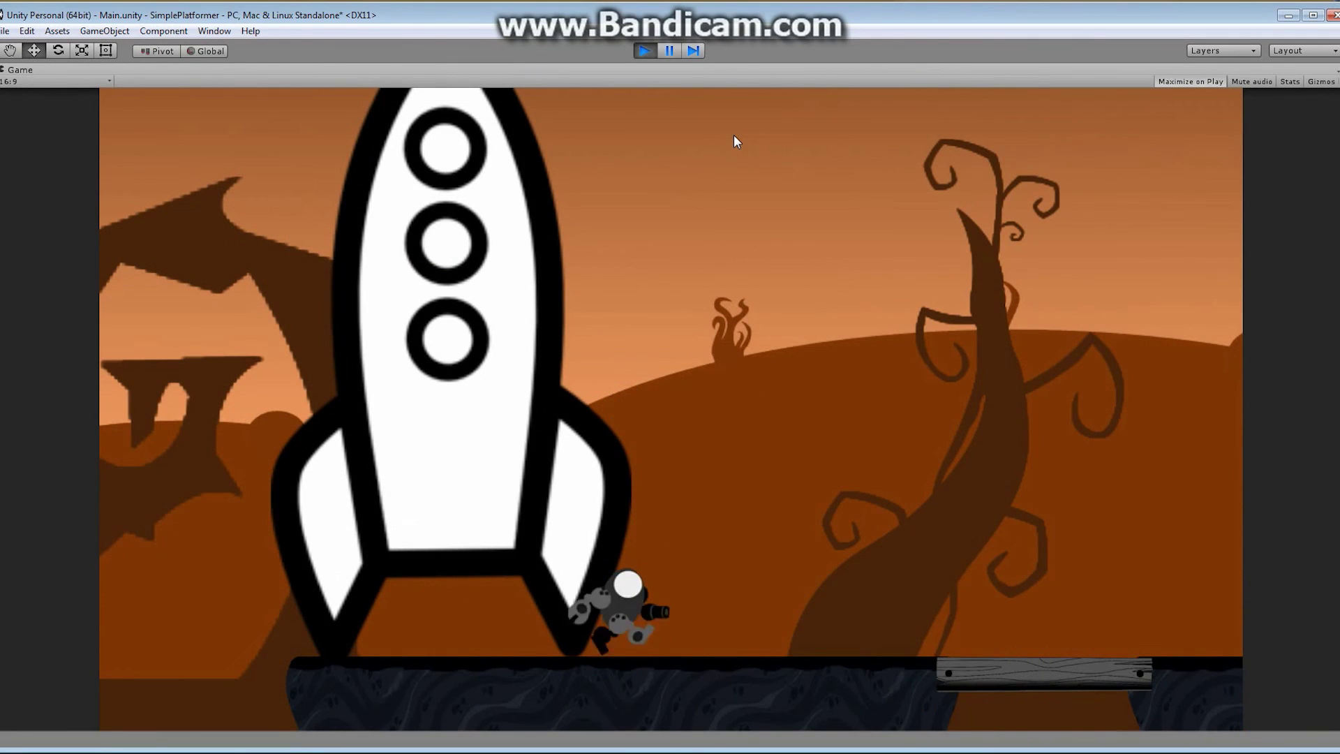
pyautogui.click(643, 51)
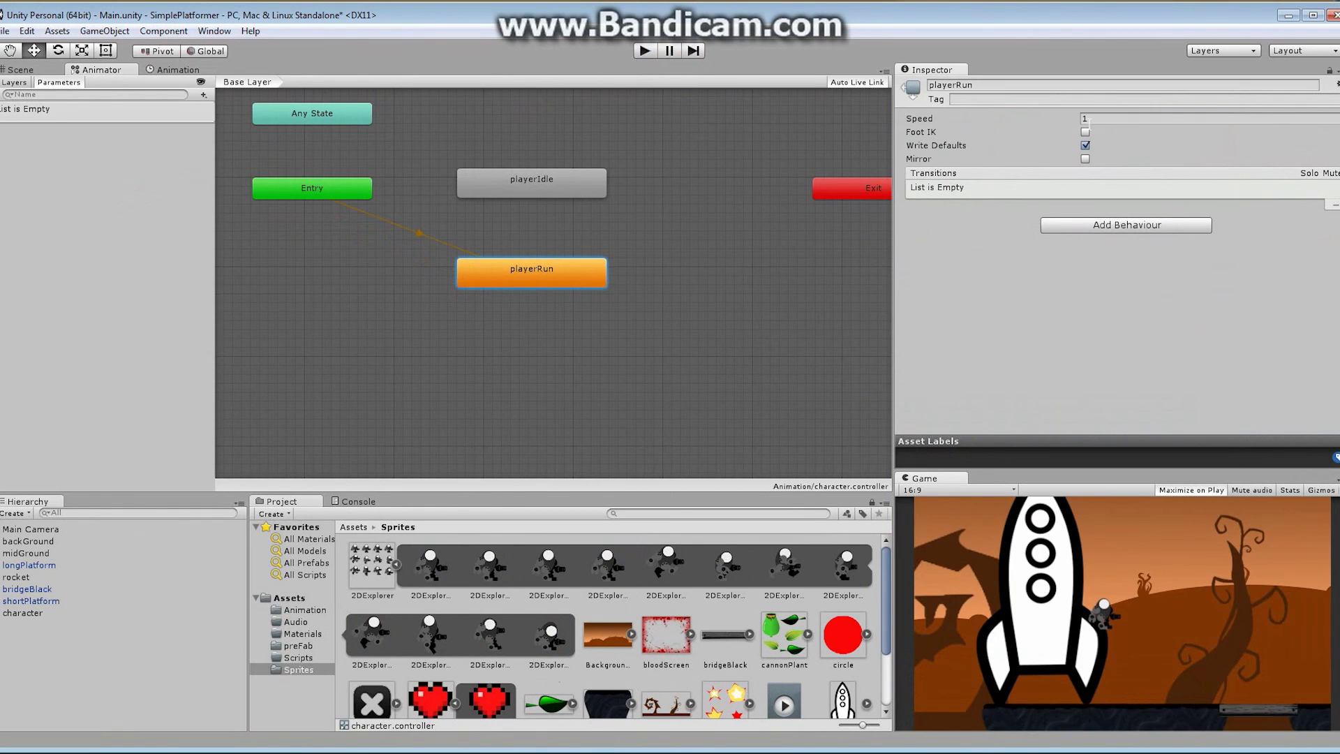
# - Move the playerRun animation clip from the Sprites folder into the Animation folder
pyautogui.click(1085, 119)
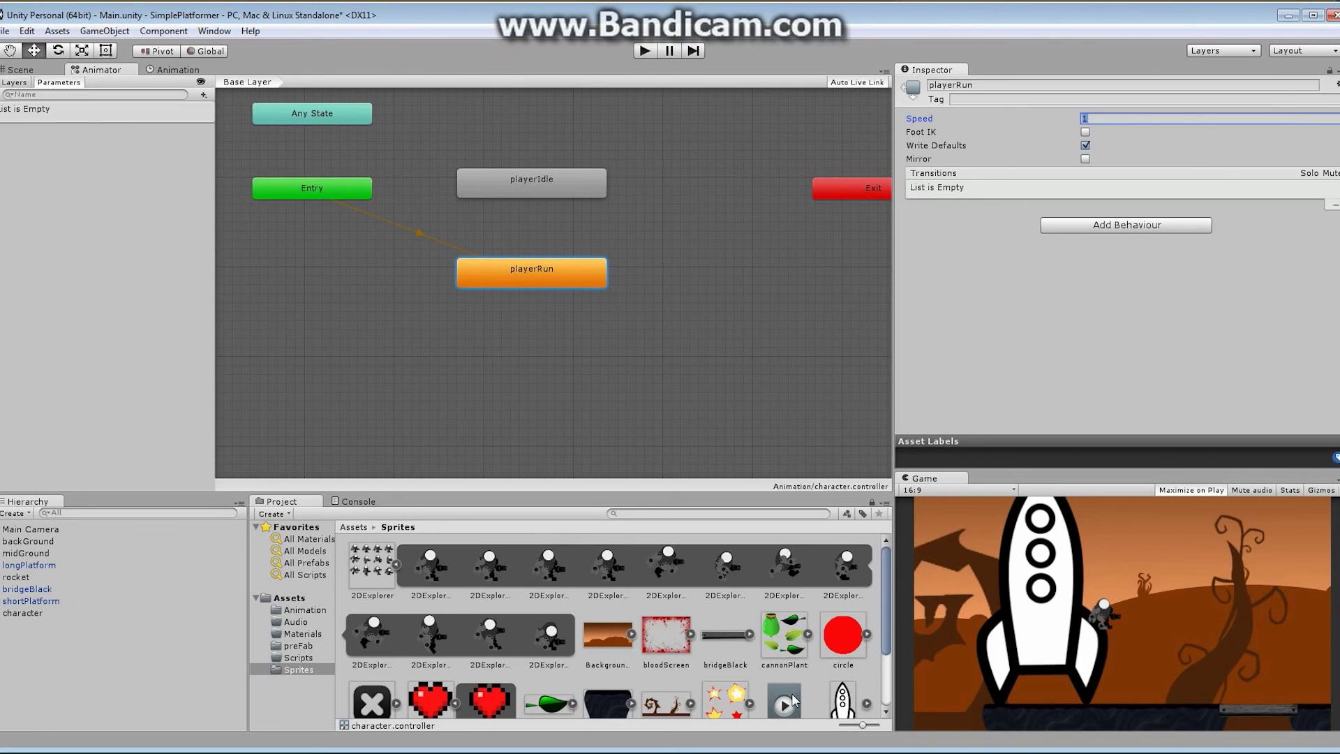
pyautogui.moveTo(784, 700); pyautogui.dragTo(312, 617)
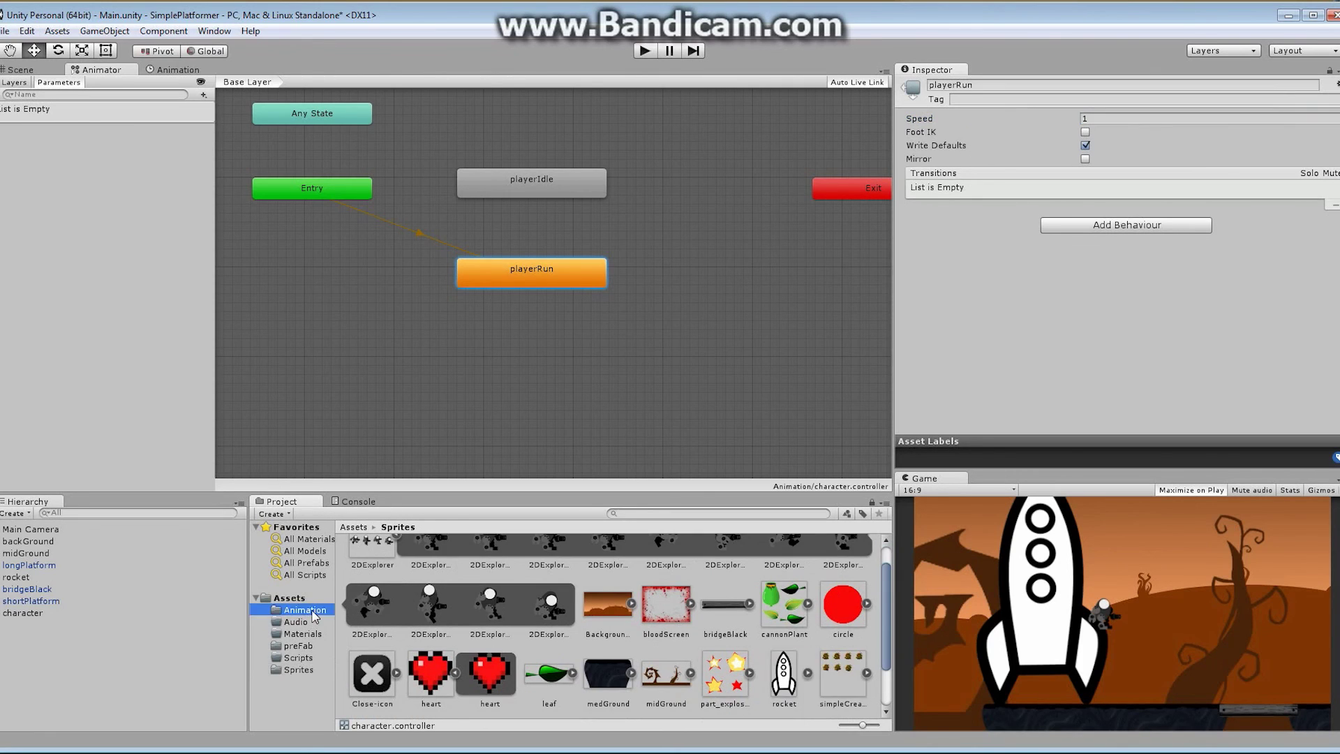
pyautogui.click(485, 566)
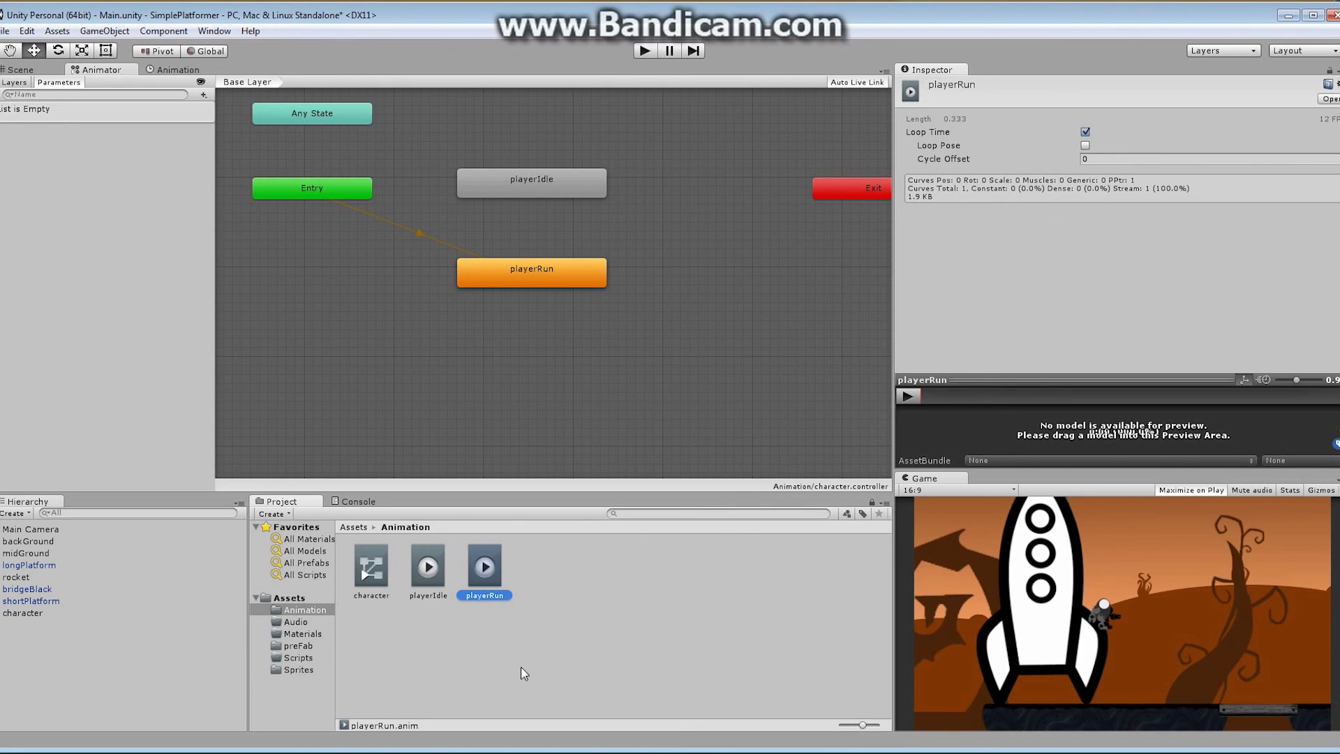
# - Set the playerRun state's speed to 0.5 and play-test the slower run animation
pyautogui.click(26, 612)
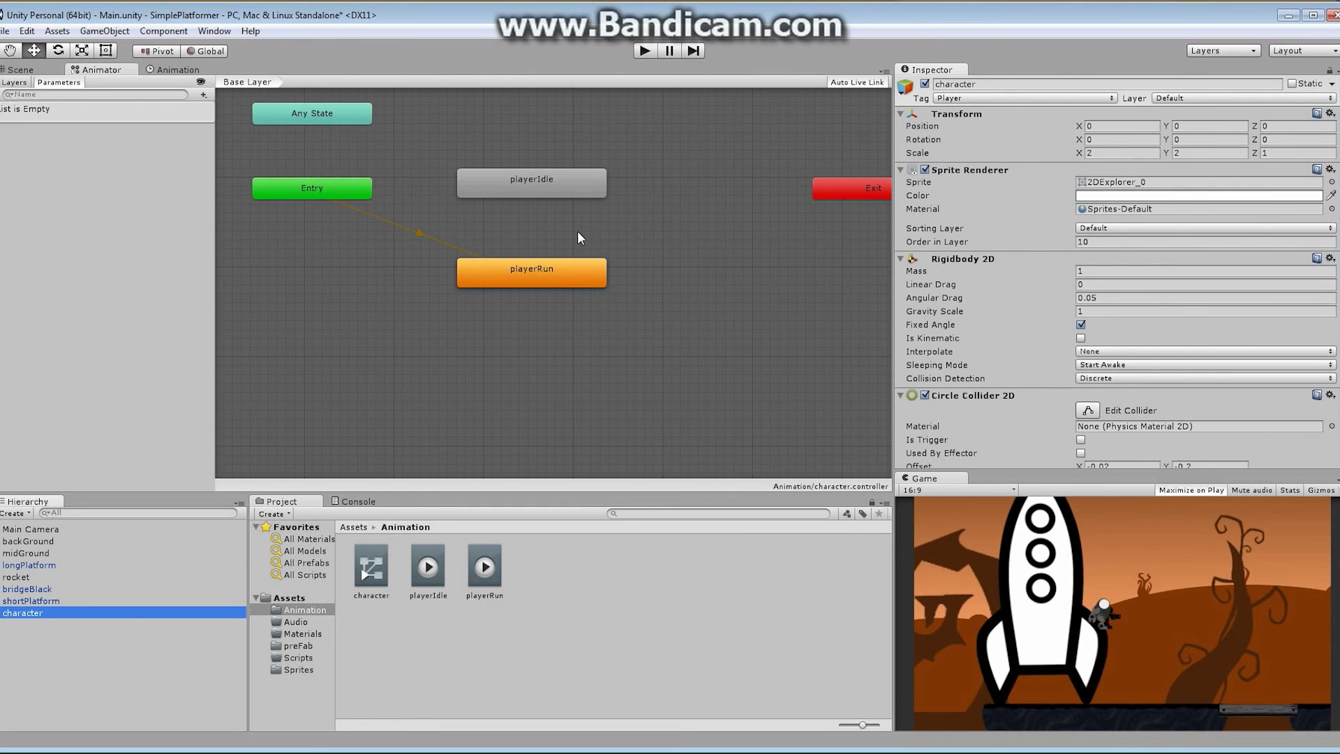
pyautogui.click(519, 270)
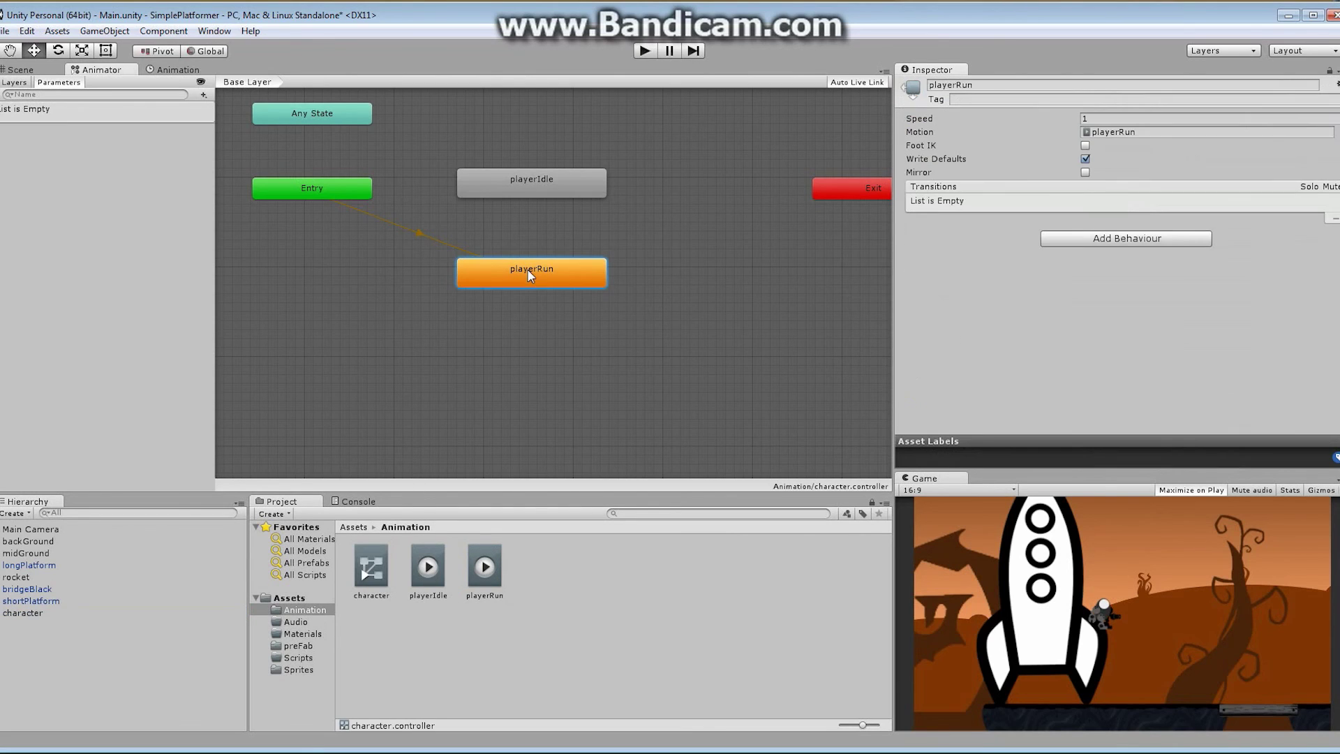
pyautogui.click(1103, 119)
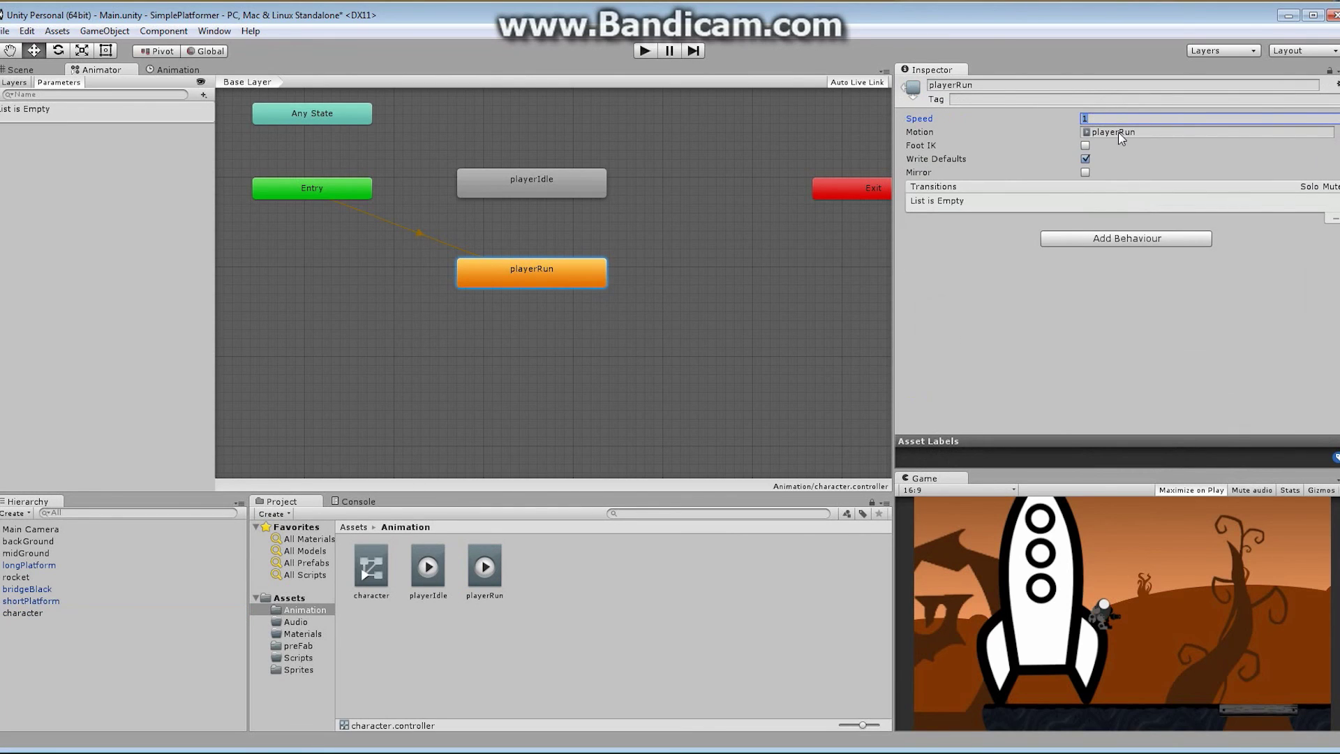
pyautogui.click(645, 51)
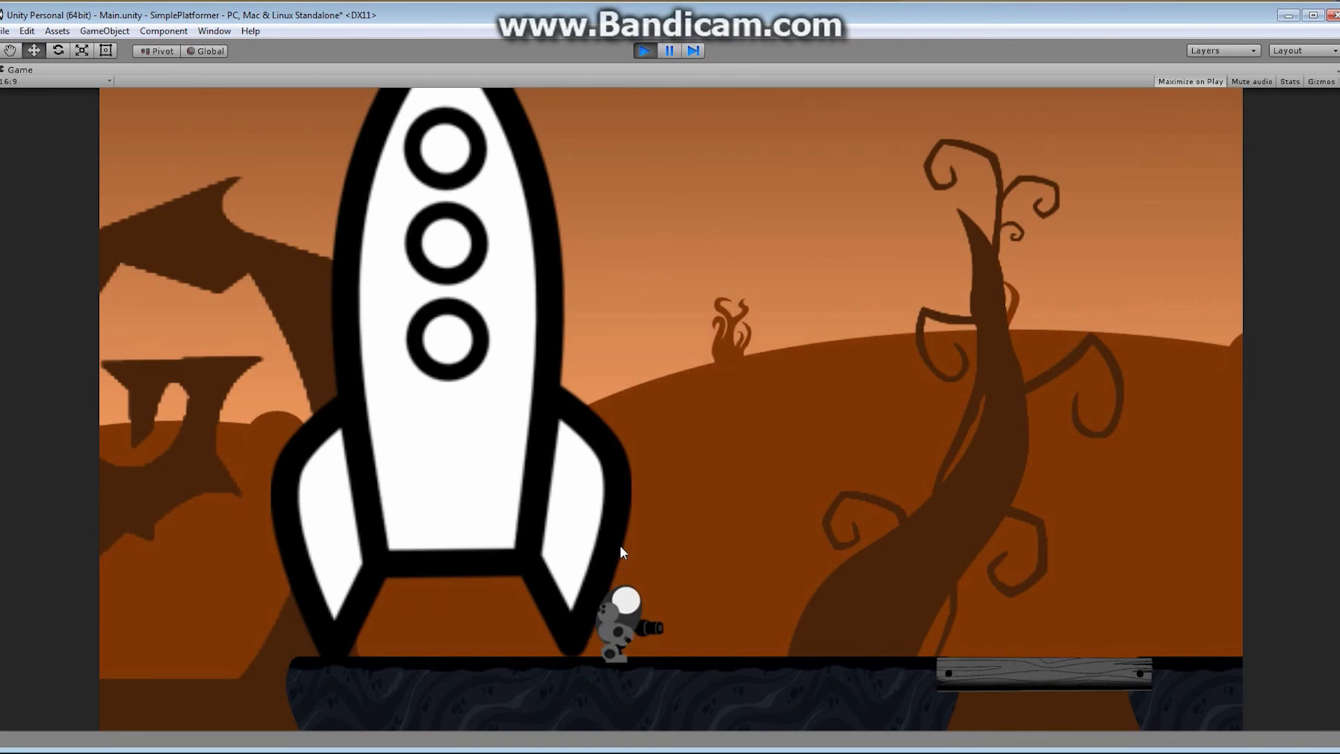
pyautogui.click(643, 51)
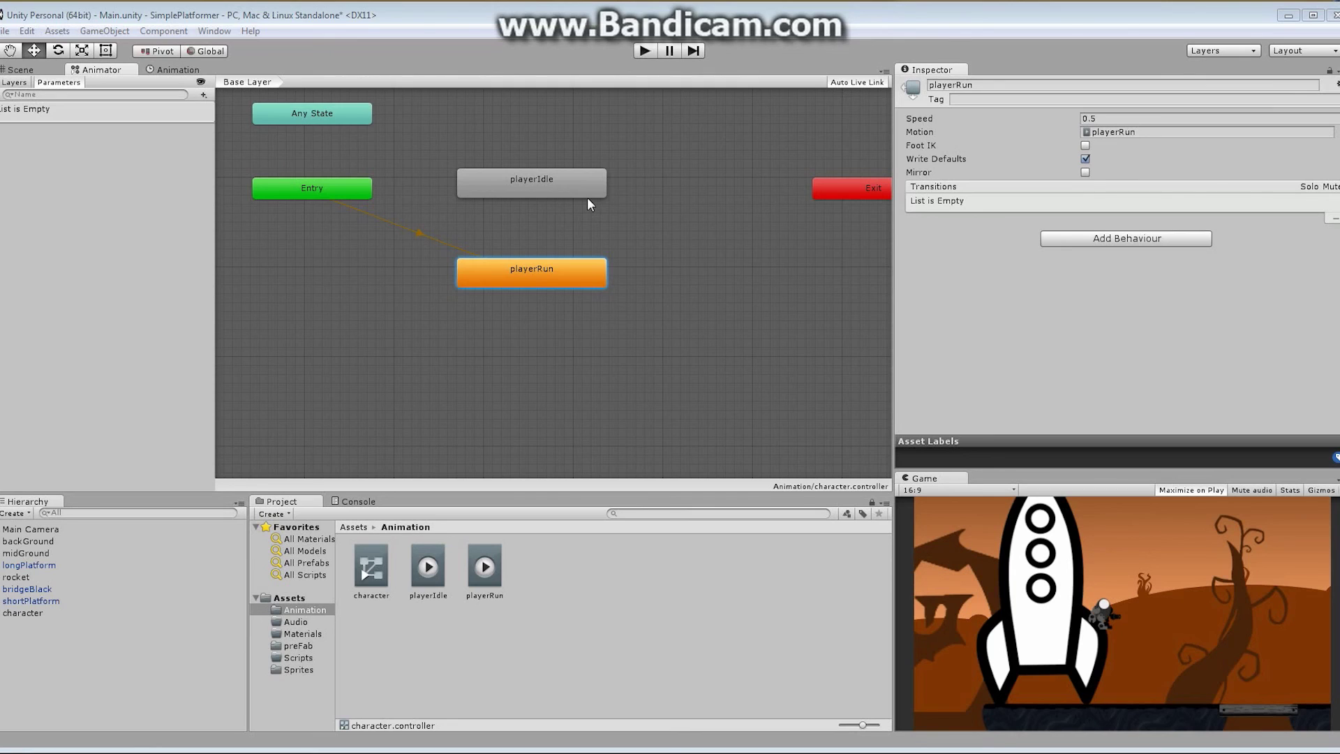
# - Set playerIdle as the layer default state and make a transition from it to playerRun
pyautogui.rightClick(572, 186)
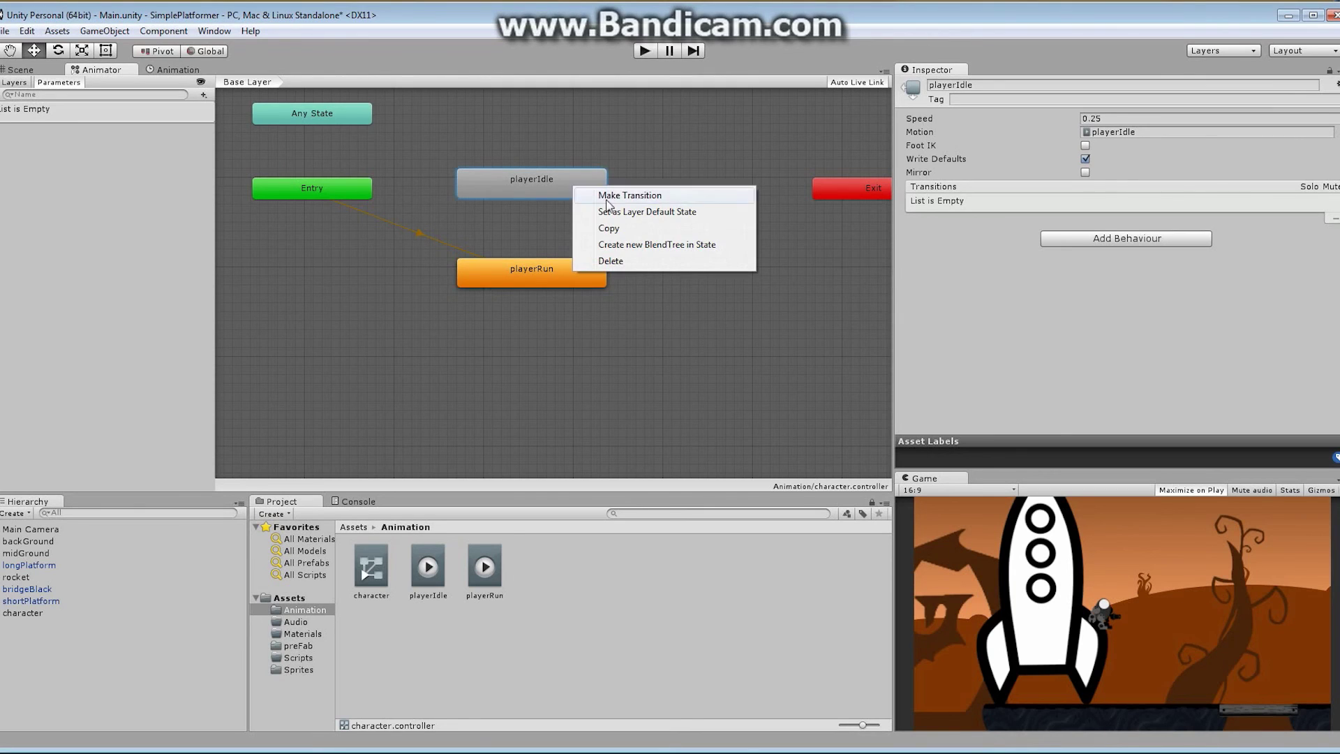
pyautogui.click(632, 212)
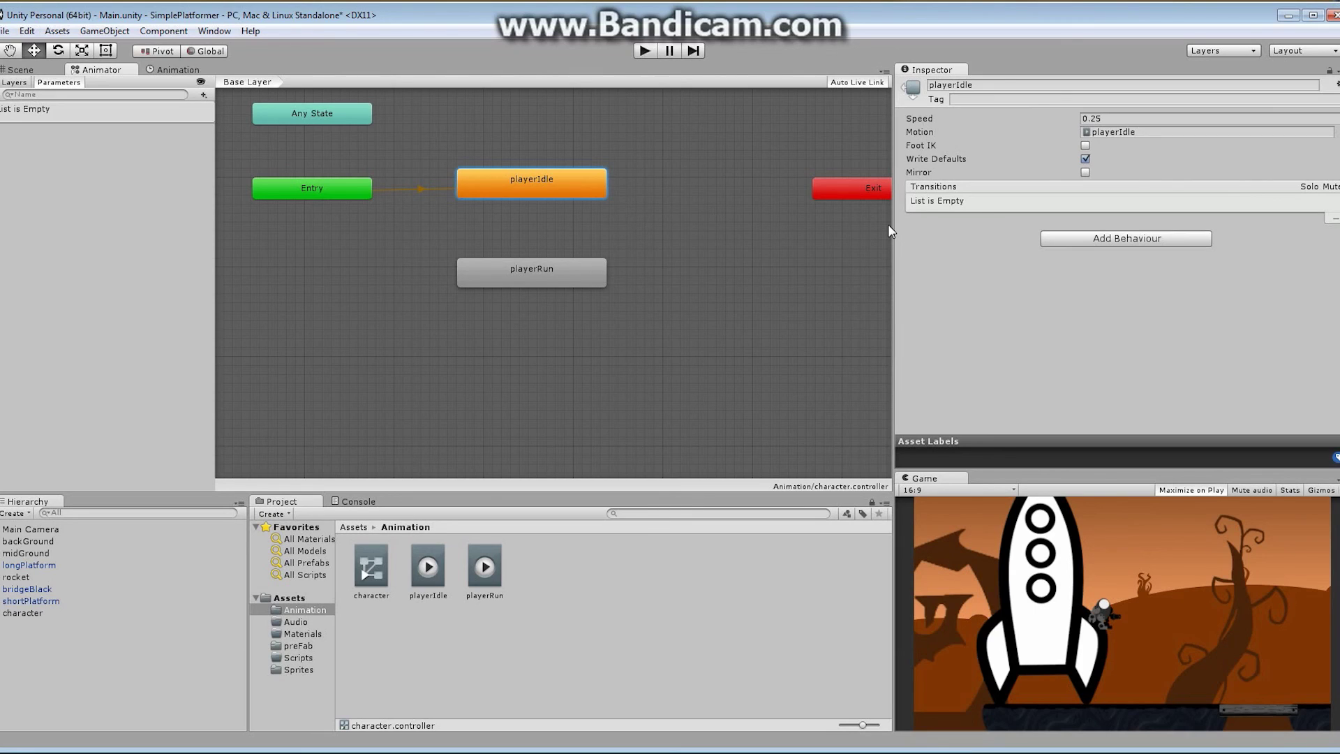
pyautogui.rightClick(561, 190)
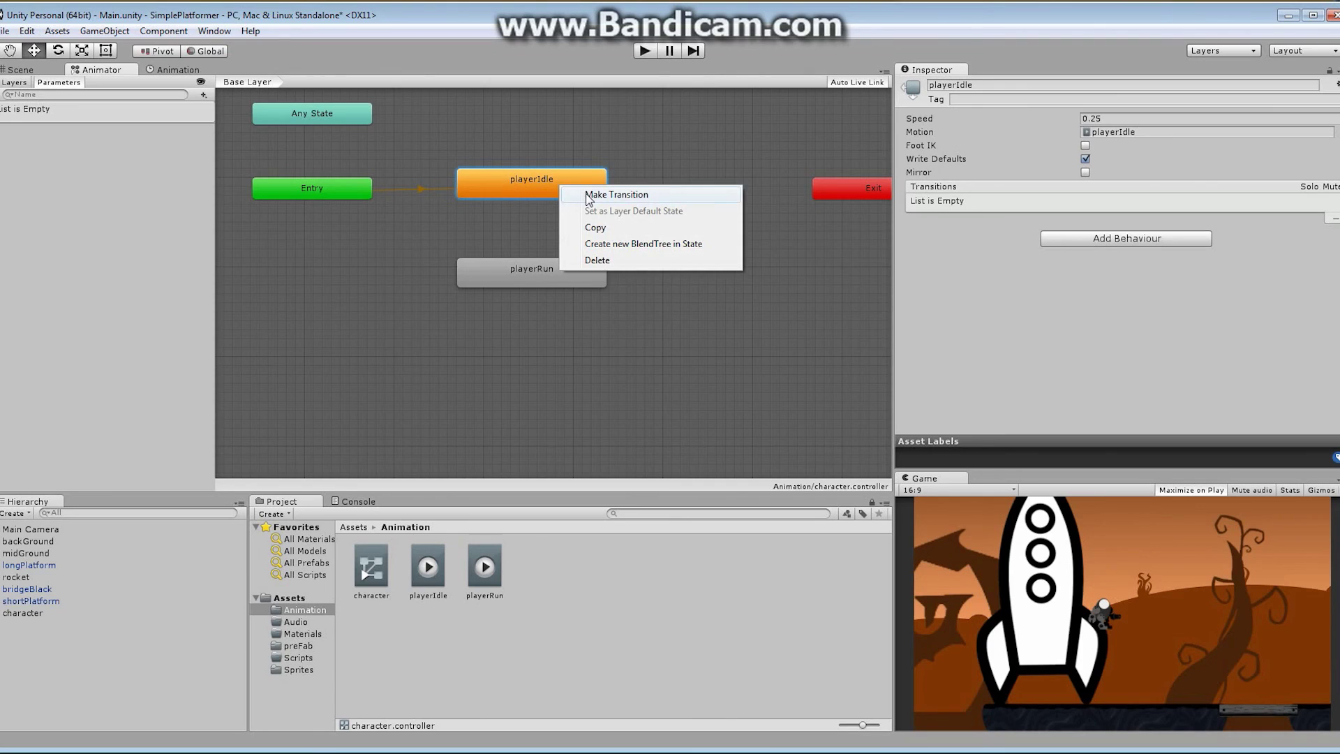
pyautogui.click(587, 194)
pyautogui.click(525, 270)
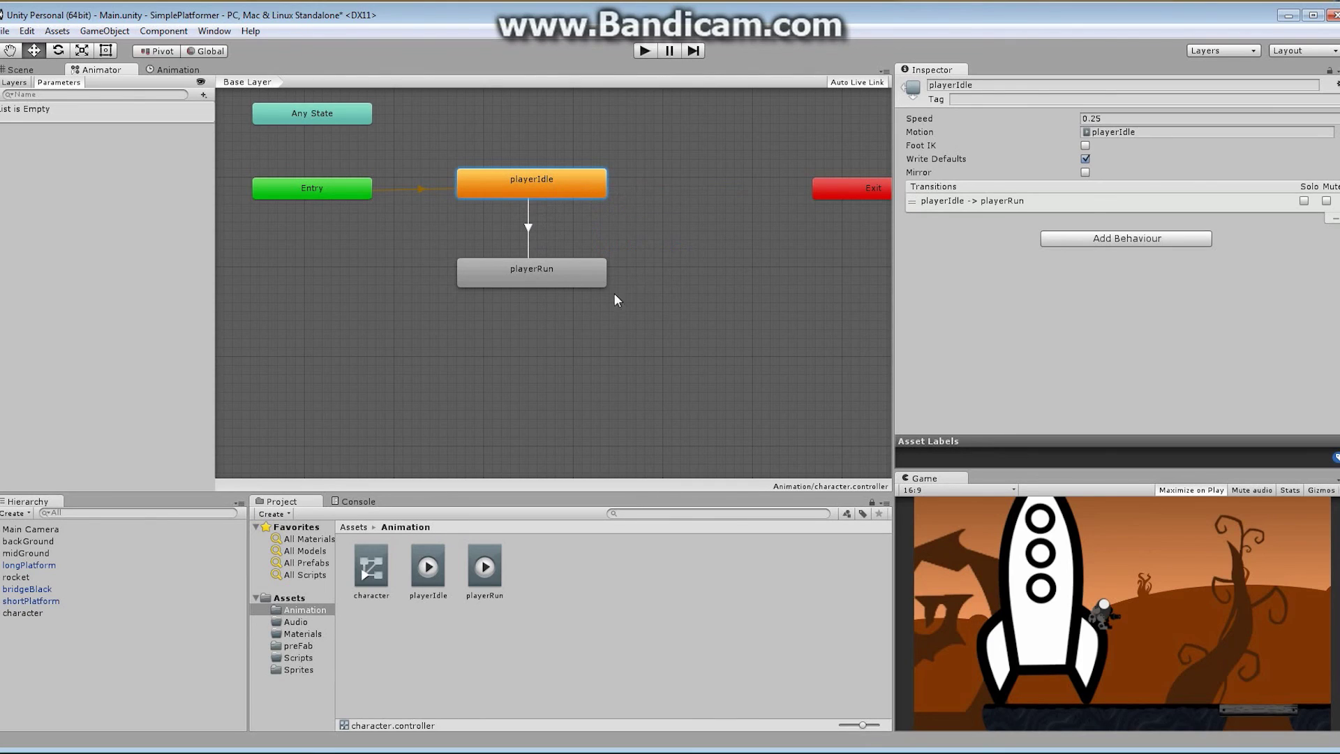
# - Make a return transition from the playerRun state to playerIdle
pyautogui.click(567, 276)
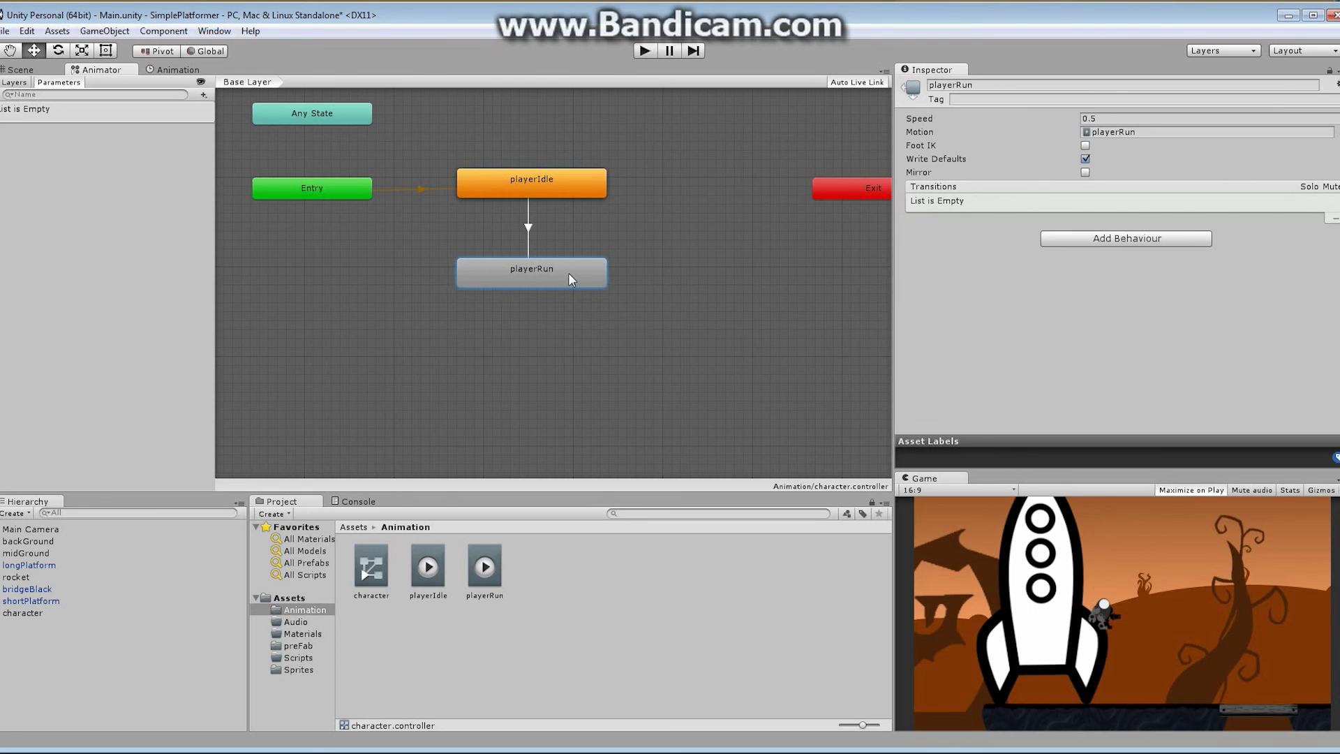
pyautogui.rightClick(568, 272)
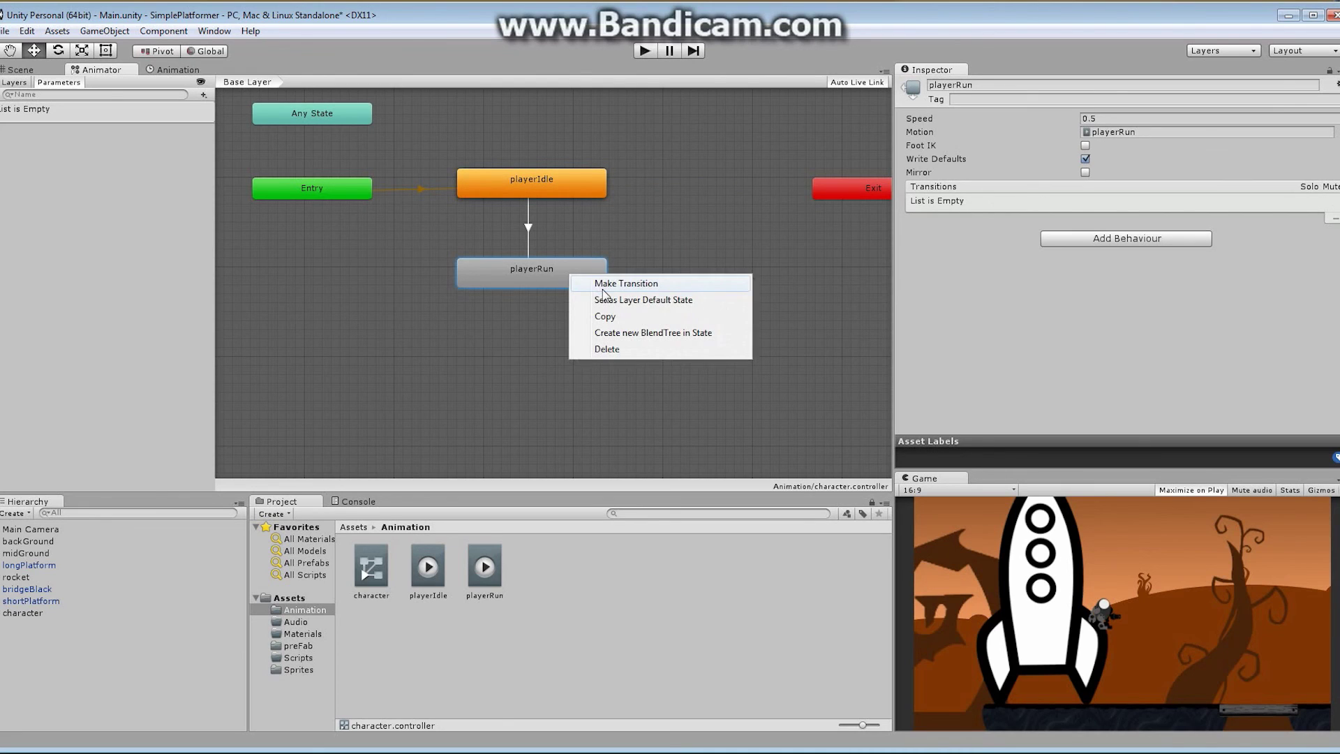
pyautogui.click(590, 283)
pyautogui.click(567, 194)
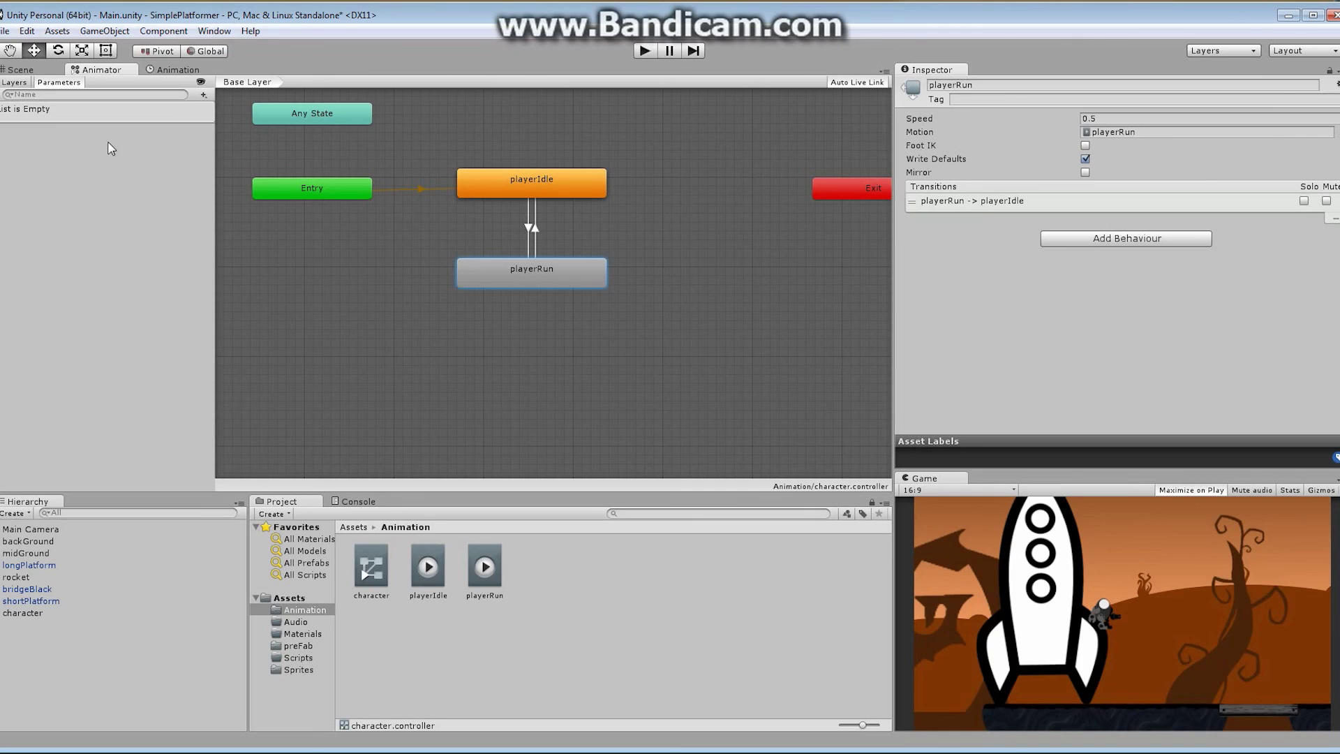
# - Add a Float parameter named speed to the character's animator controller
pyautogui.click(203, 96)
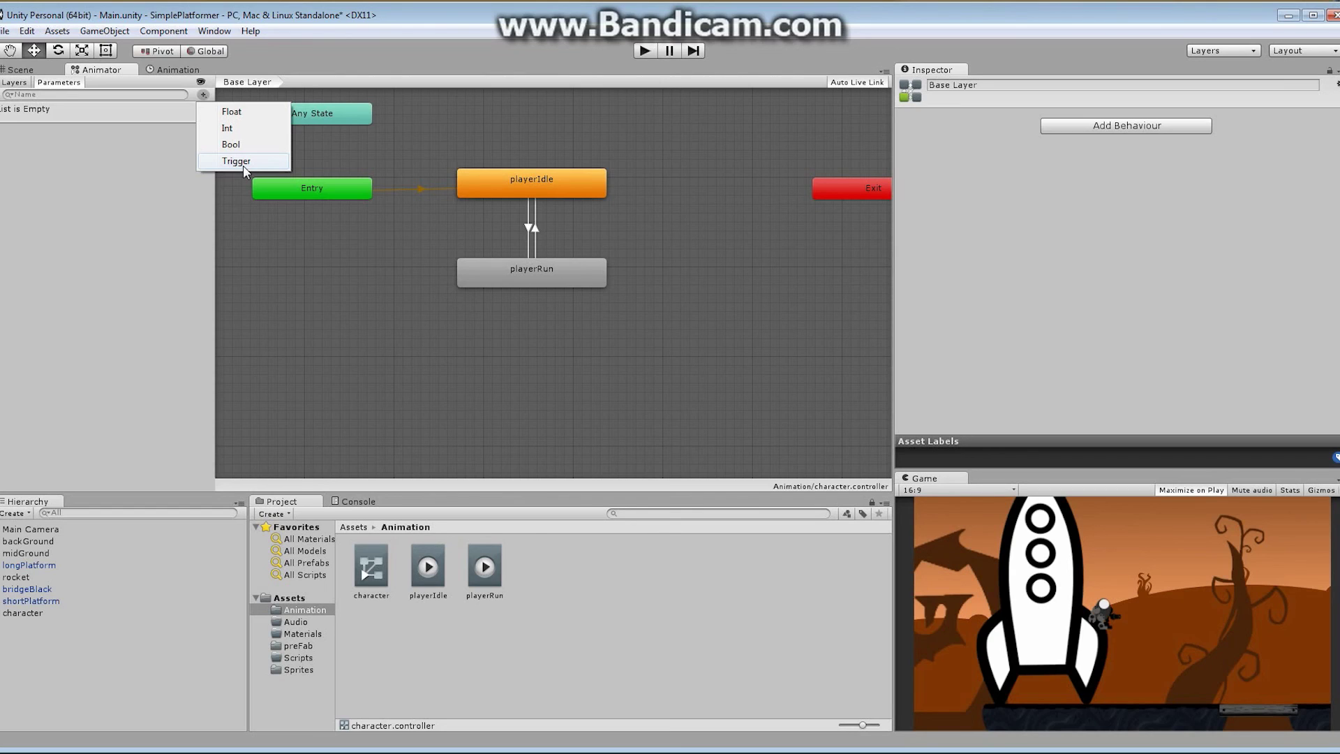
pyautogui.click(241, 113)
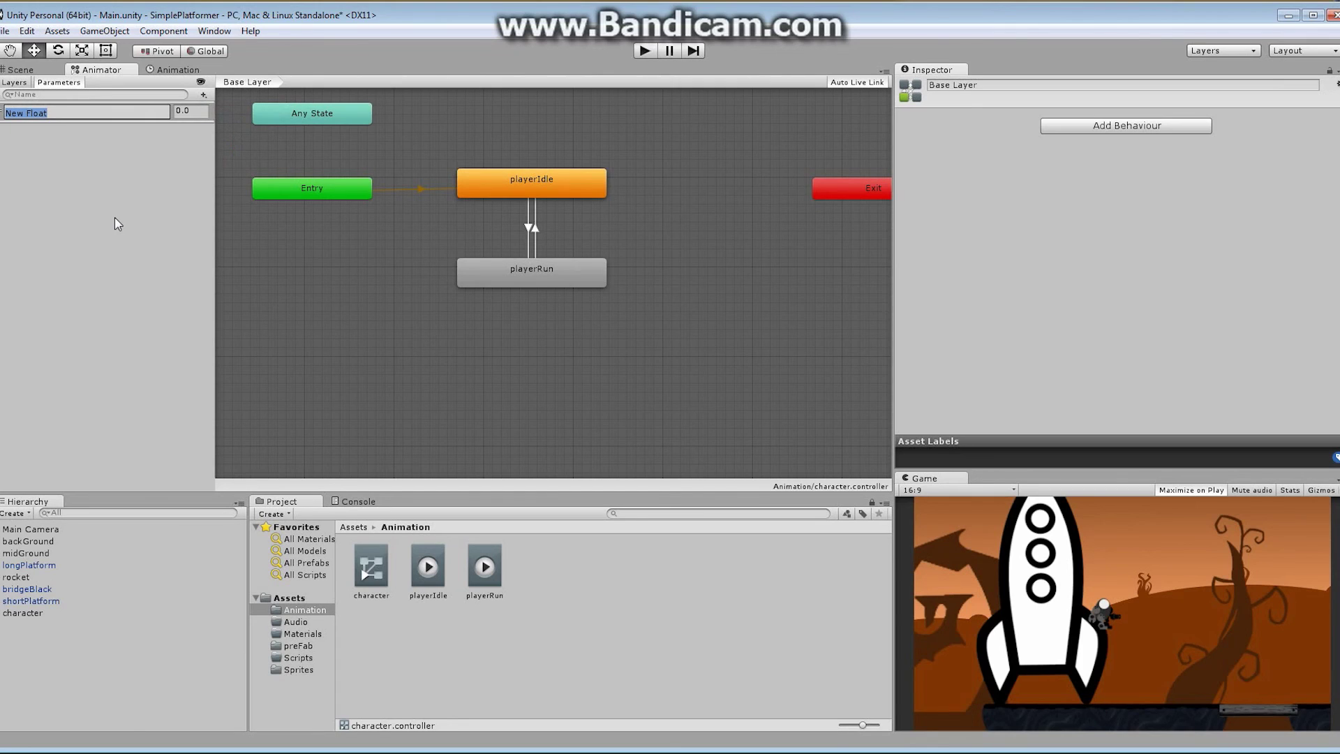
pyautogui.write('speed')
pyautogui.press('Return')
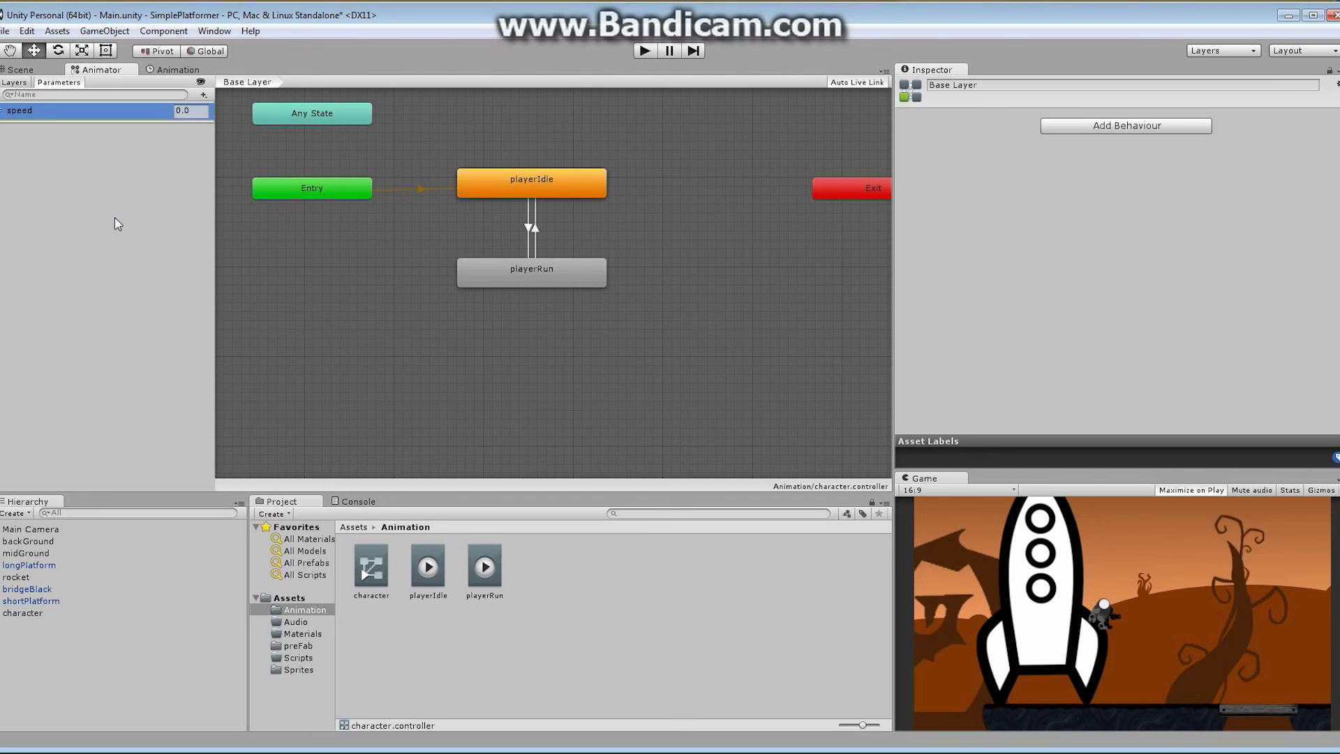
# - Add a condition to the playerIdle-to-playerRun transition requiring the speed parameter to be Greater than 0, and reopen the transition's settings
pyautogui.click(531, 227)
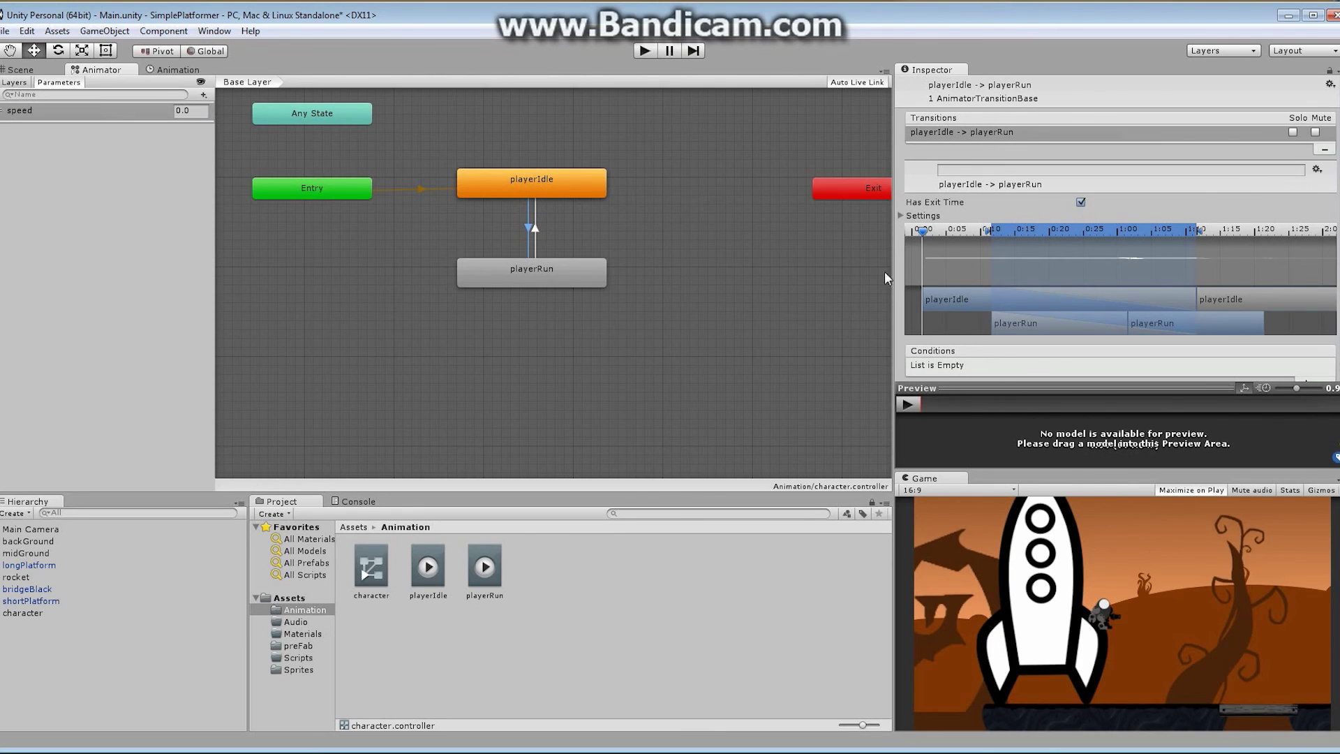
pyautogui.scroll(-1, 1332, 279)
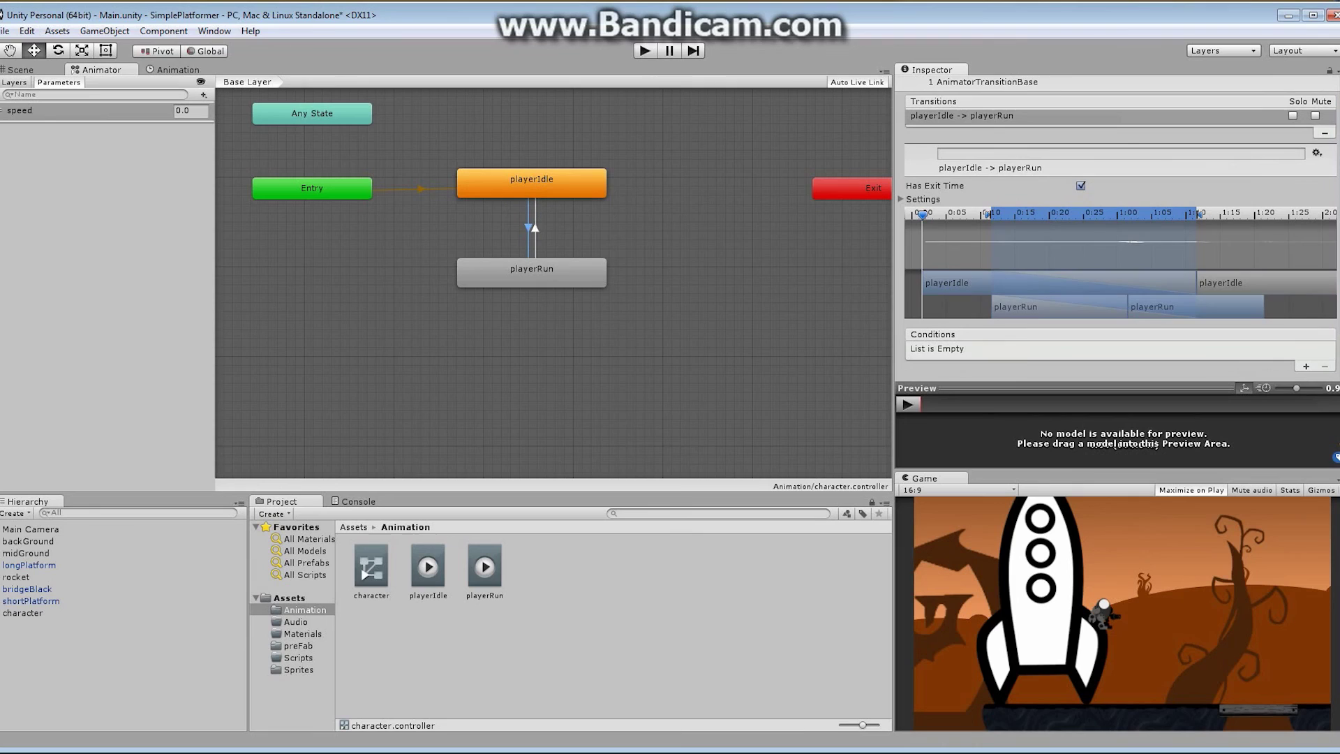
pyautogui.click(1308, 366)
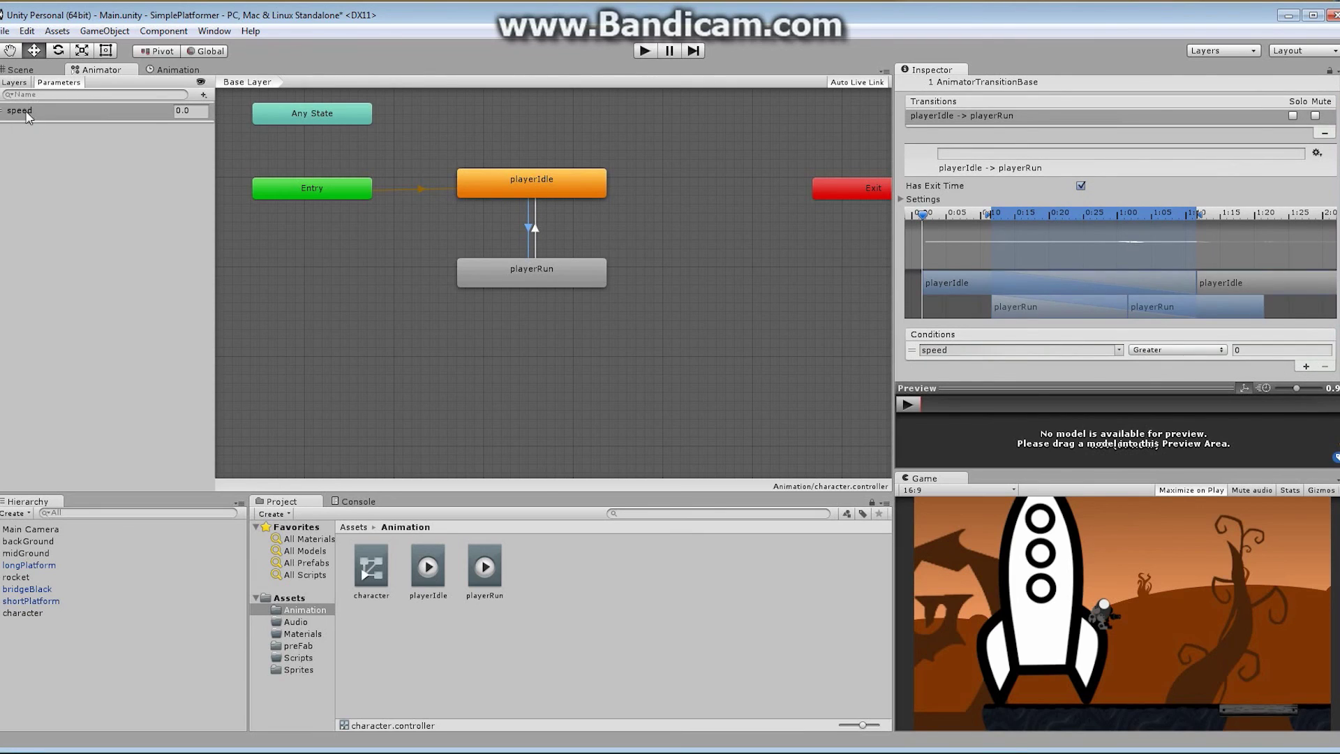
pyautogui.click(547, 179)
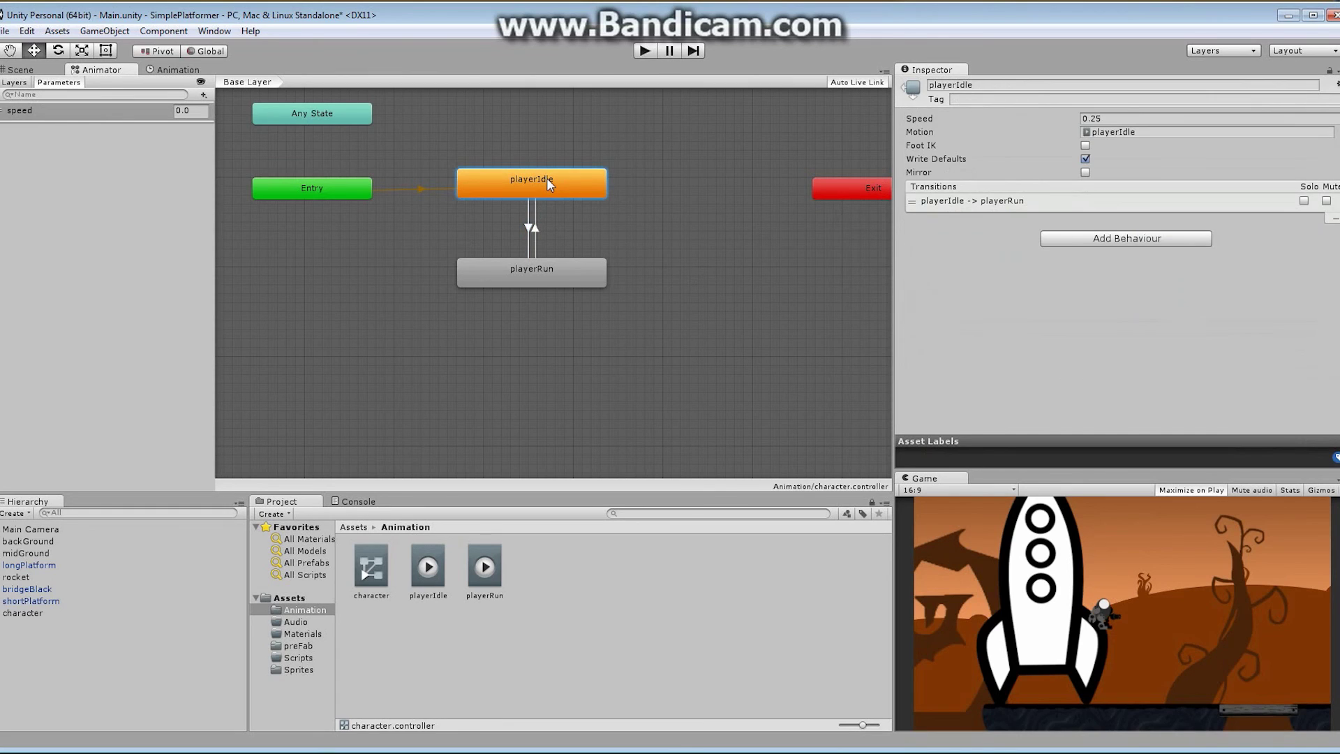
pyautogui.click(527, 227)
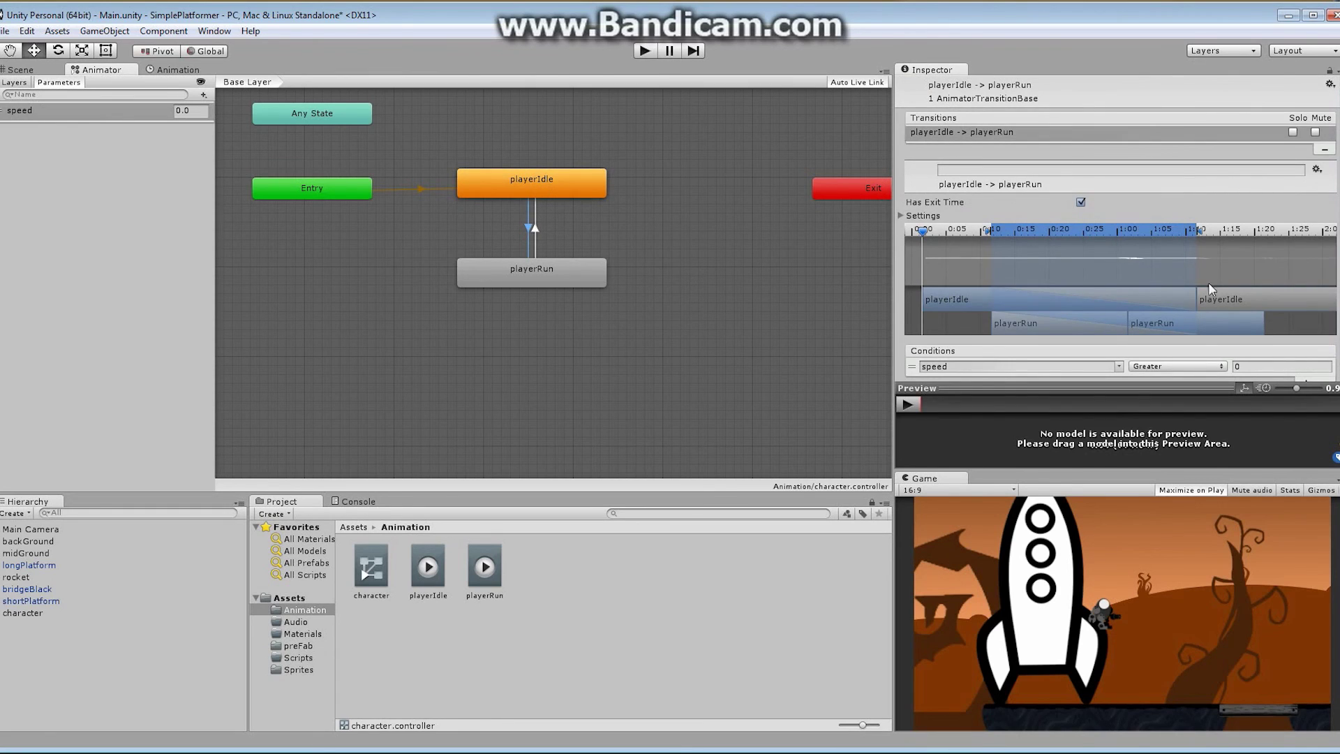
pyautogui.scroll(-1, 1210, 288)
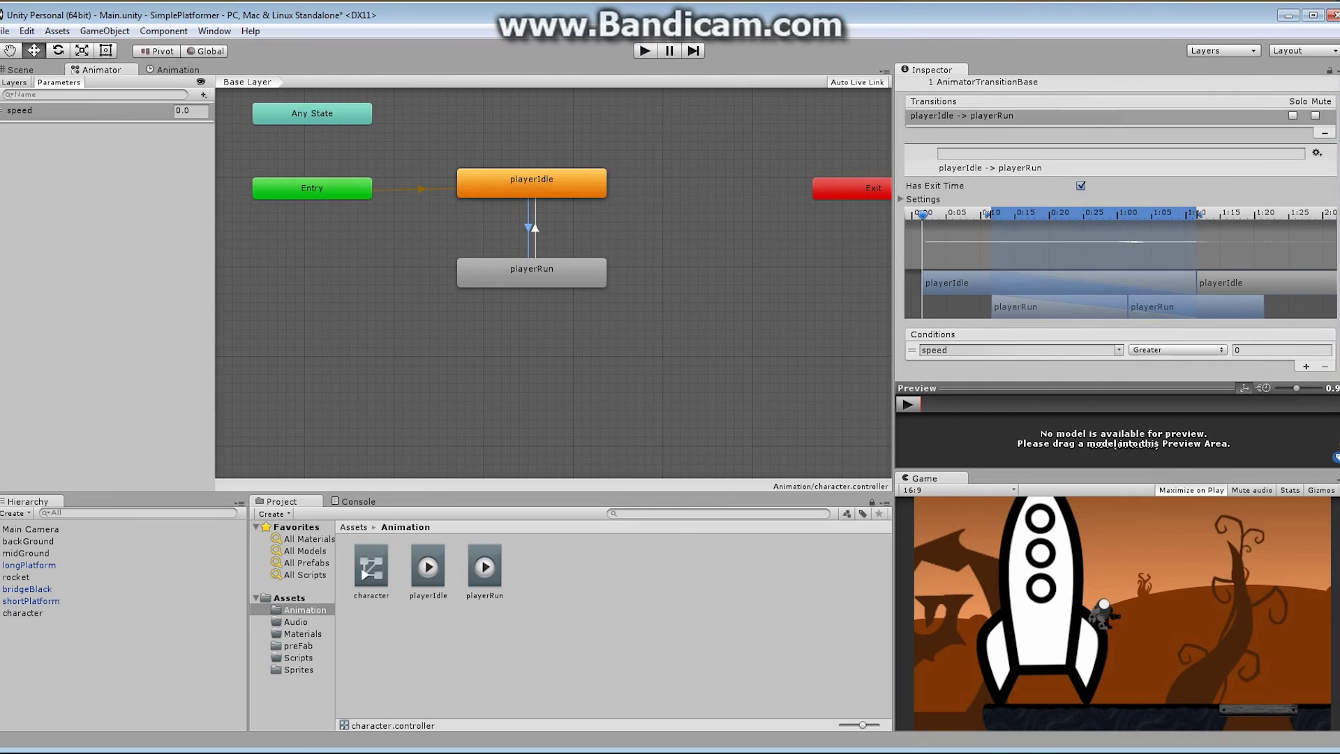
# - Set the speed condition threshold on the playerIdle-to-playerRun transition to 0.01, keeping the Greater comparison
pyautogui.click(535, 234)
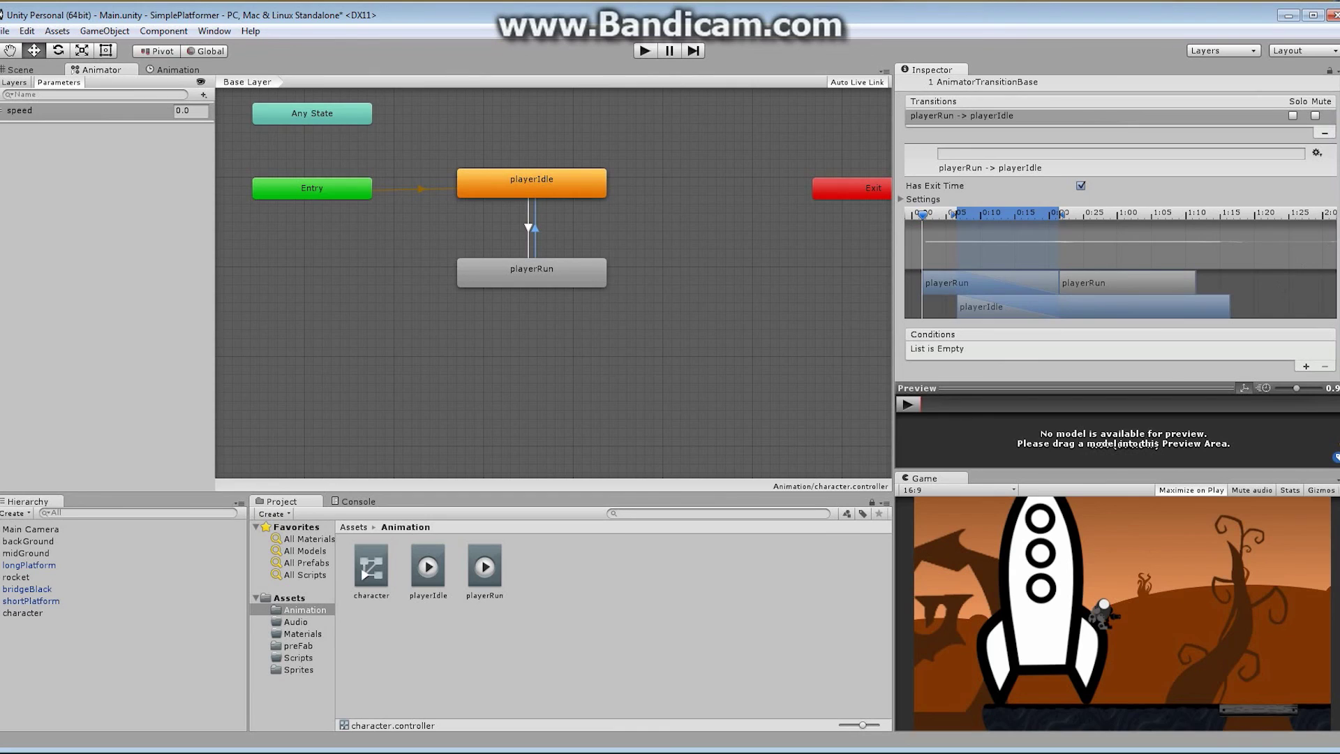
pyautogui.click(529, 228)
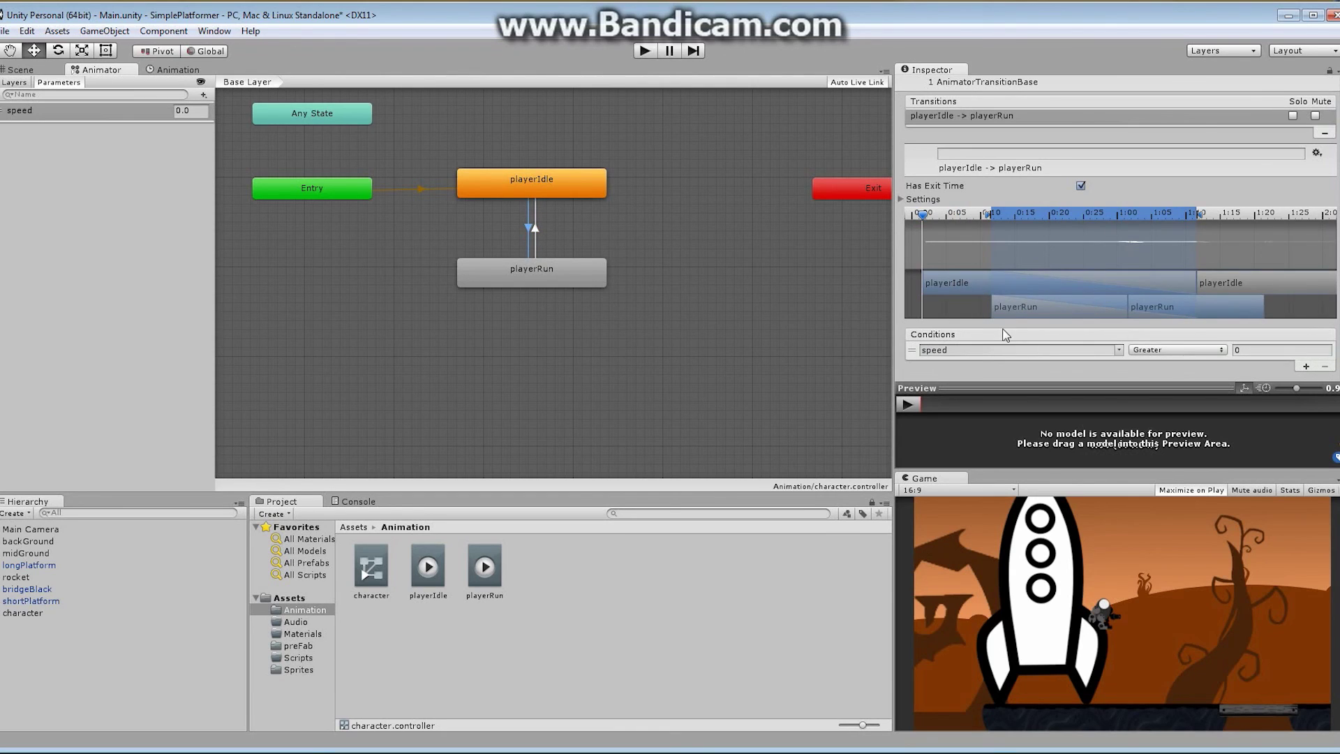
pyautogui.click(1120, 351)
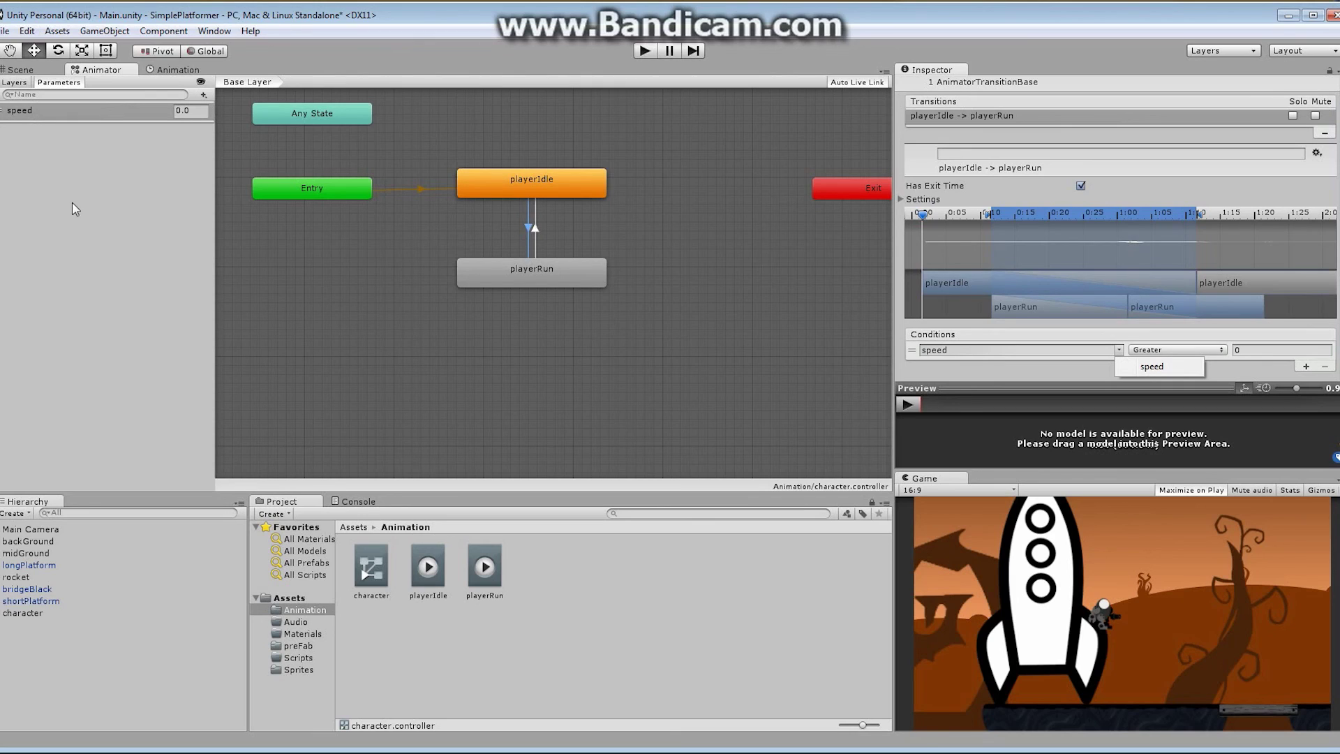
pyautogui.click(1193, 351)
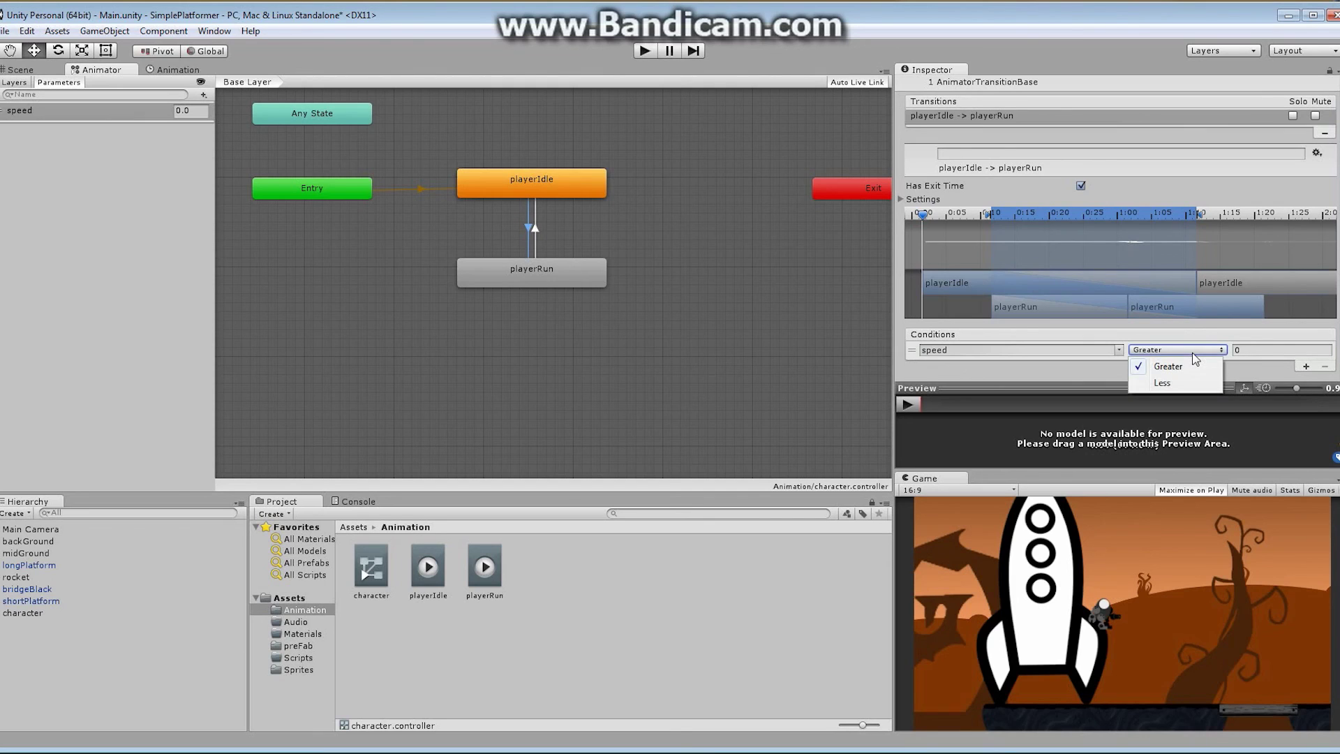
pyautogui.click(1251, 351)
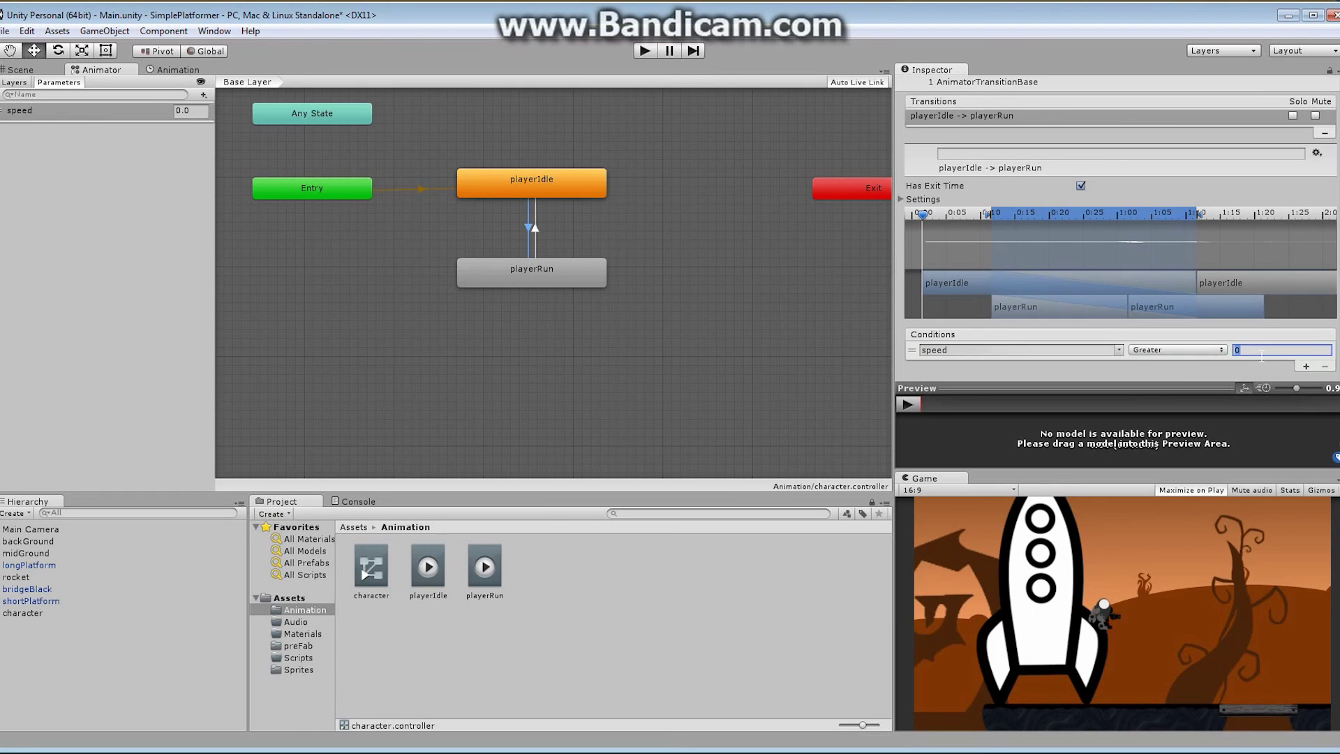
pyautogui.write('.001')
pyautogui.press('BackSpace')
pyautogui.press('BackSpace')
pyautogui.write('1')
pyautogui.press('Return')
# - Add a condition to the playerRun-to-playerIdle transition requiring the speed parameter to be Less than 0.01
pyautogui.click(535, 231)
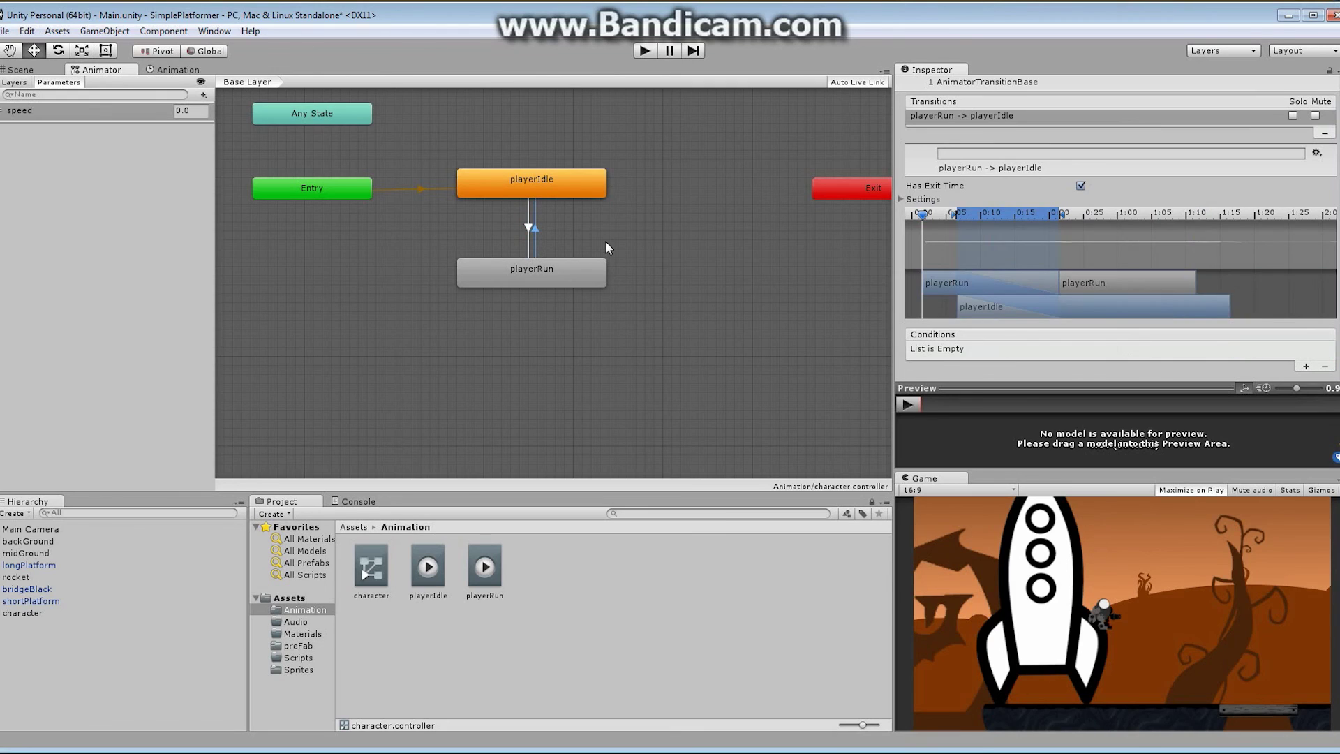
pyautogui.click(1306, 366)
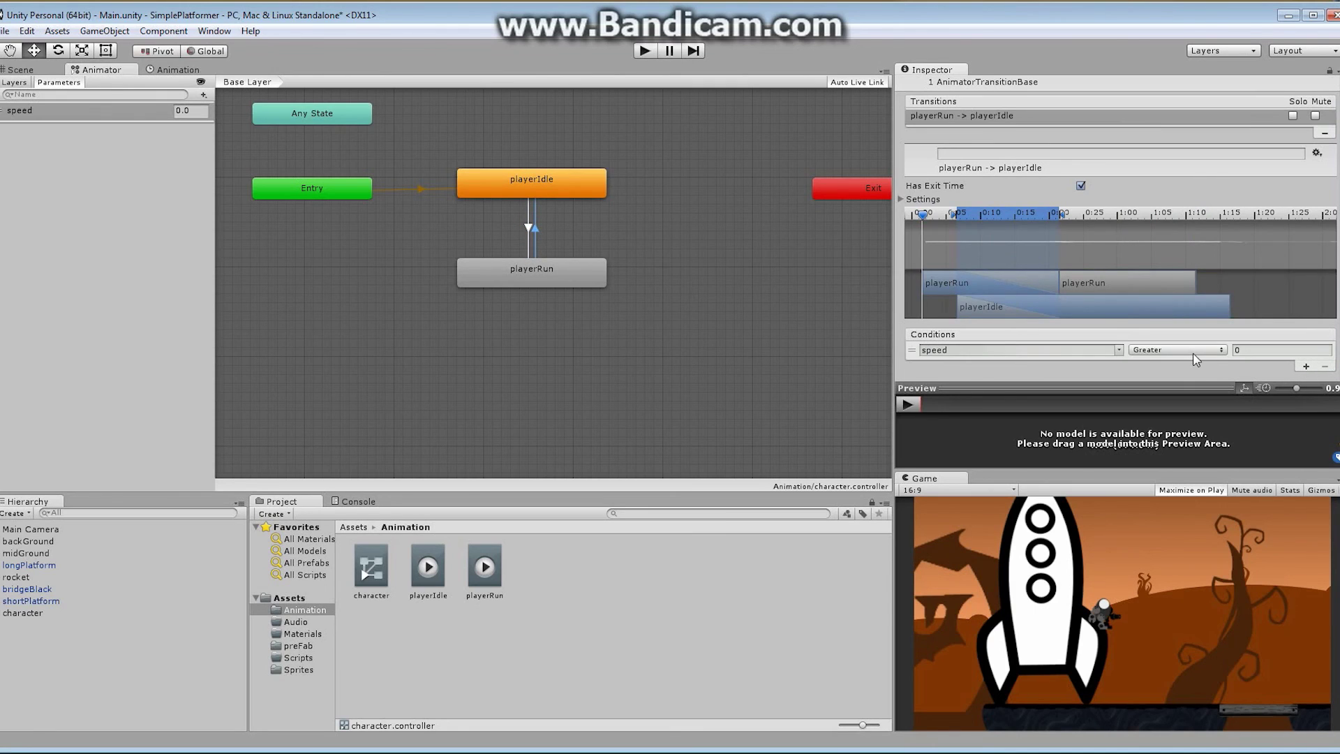
pyautogui.click(1190, 351)
pyautogui.click(1185, 384)
pyautogui.click(1242, 350)
pyautogui.write('.0.01')
# - Shorten the playerIdle-to-playerRun transition's blend to a narrow overlap and shift it earlier, to about 0:05 on the timeline
pyautogui.click(528, 227)
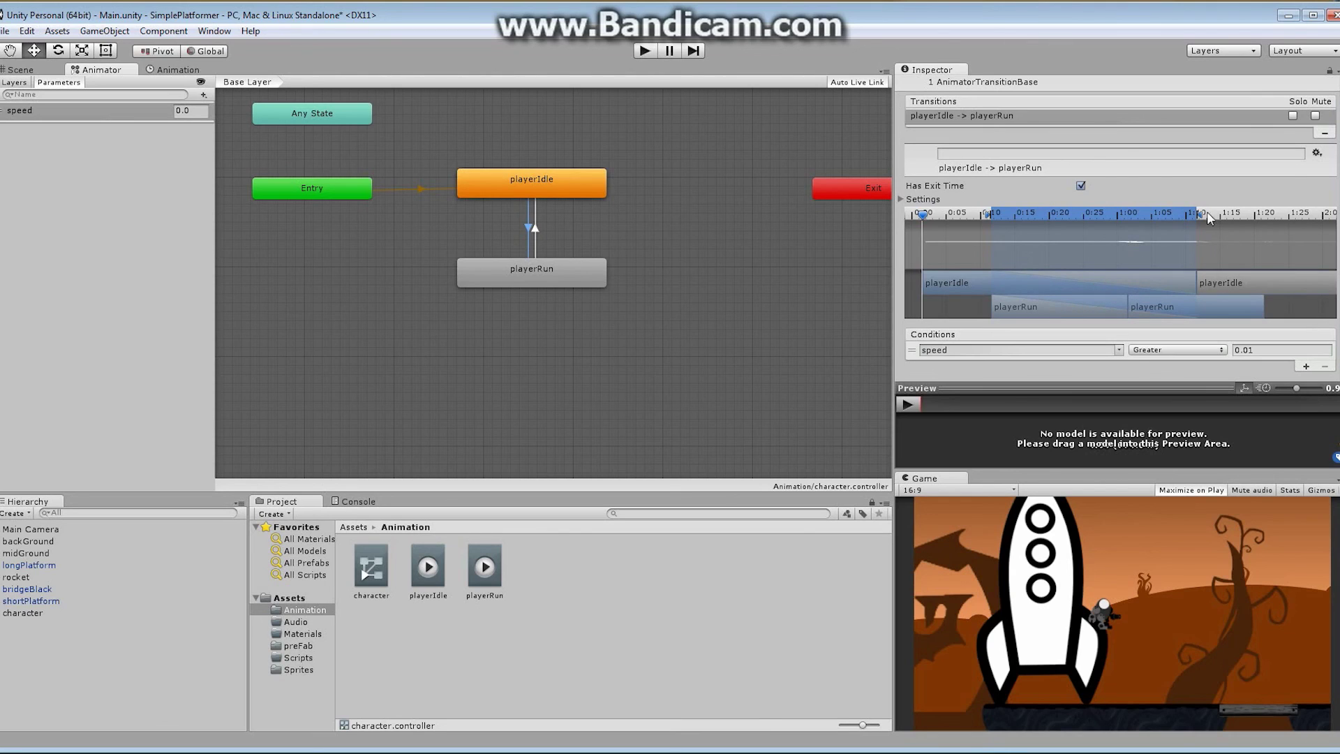
pyautogui.moveTo(1199, 213); pyautogui.dragTo(1004, 215)
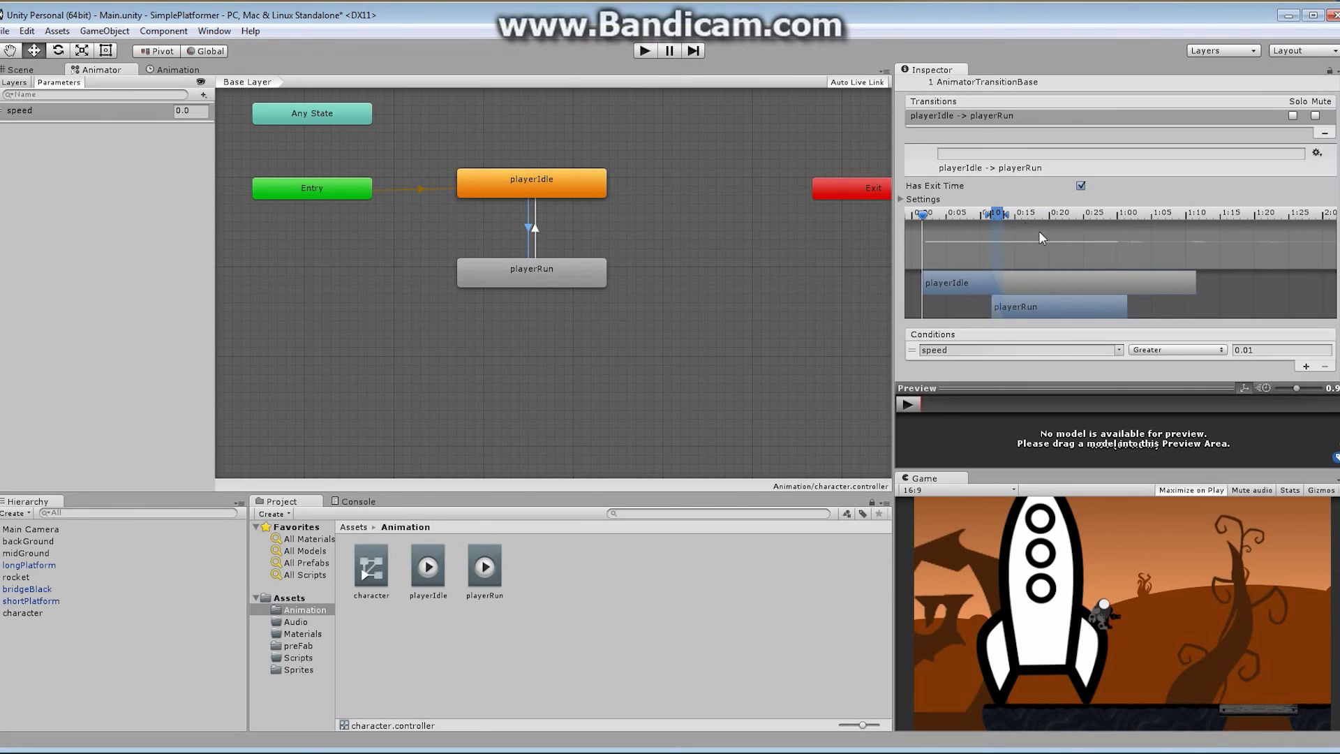
pyautogui.moveTo(1000, 213); pyautogui.dragTo(955, 217)
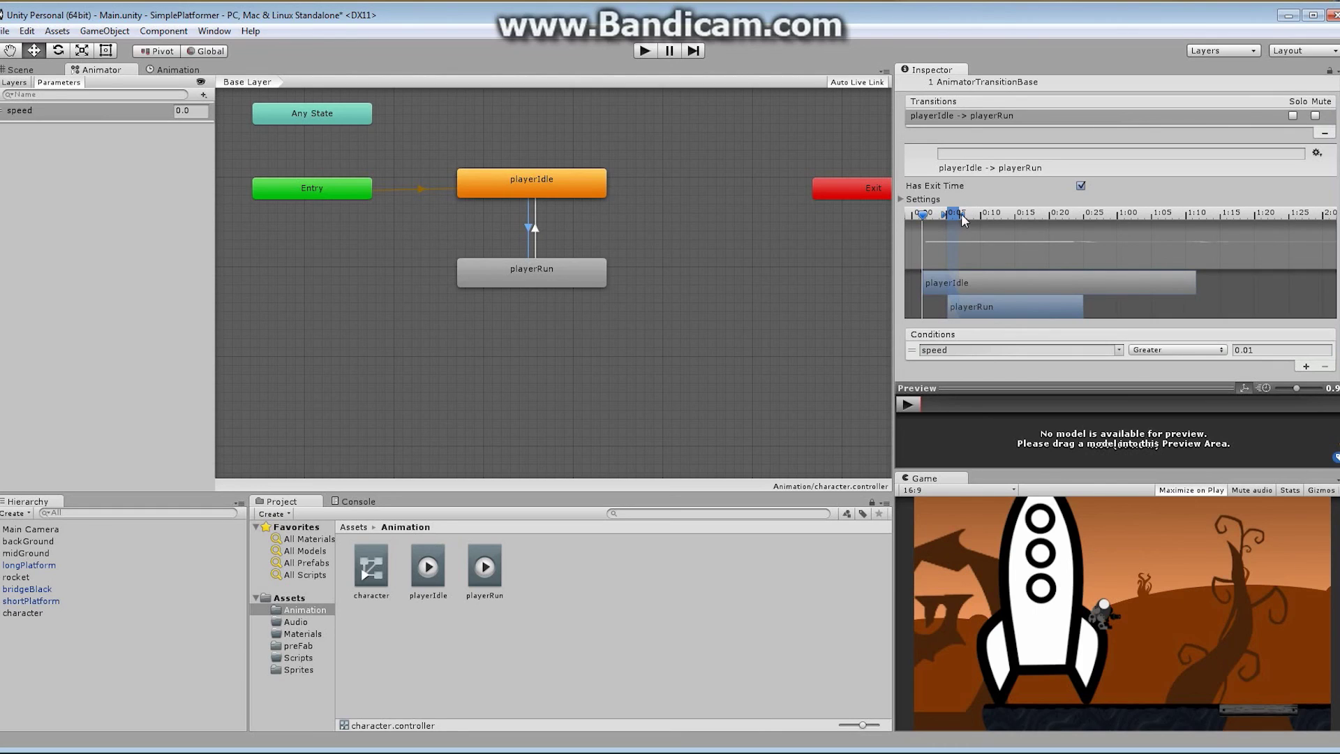
pyautogui.moveTo(964, 219); pyautogui.dragTo(955, 217)
# - Shorten the playerRun-to-playerIdle transition's blend to a narrow overlap and shift it to the start of the timeline
pyautogui.click(535, 229)
pyautogui.moveTo(1066, 216); pyautogui.dragTo(972, 227)
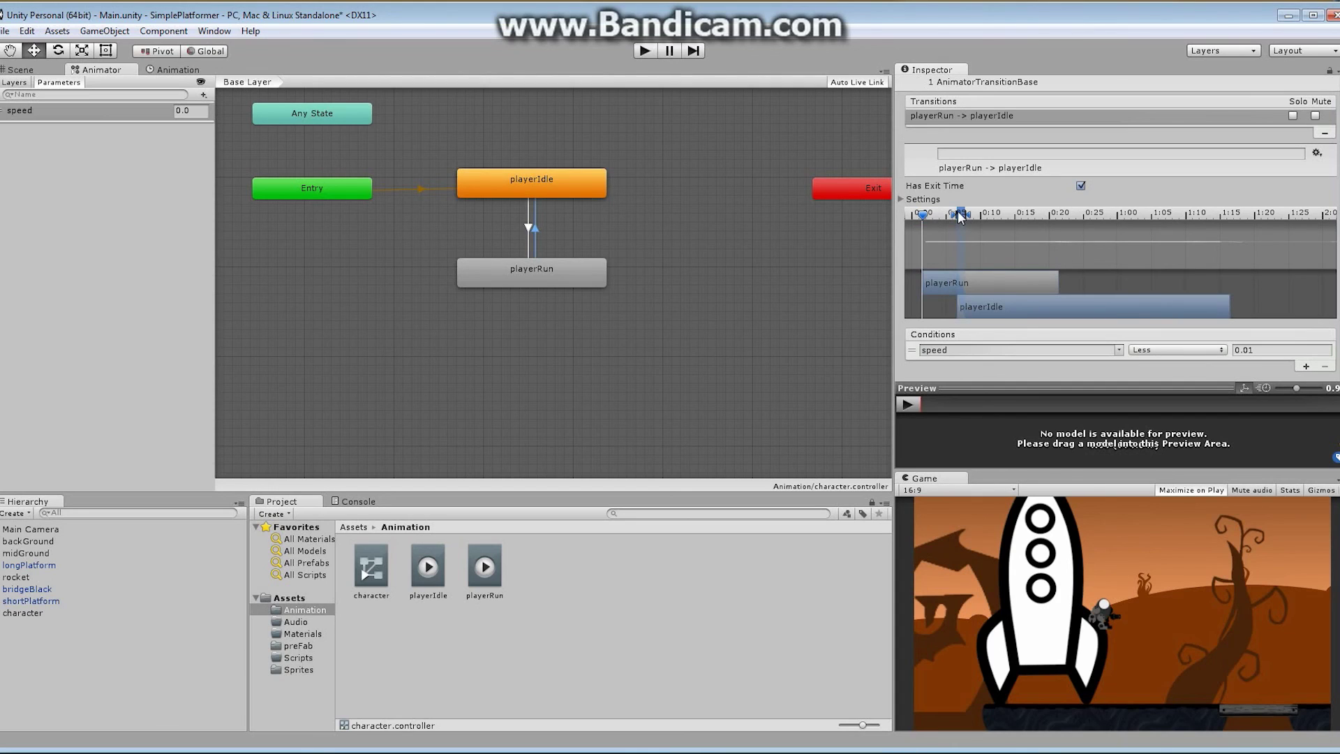
pyautogui.moveTo(957, 215); pyautogui.dragTo(925, 215)
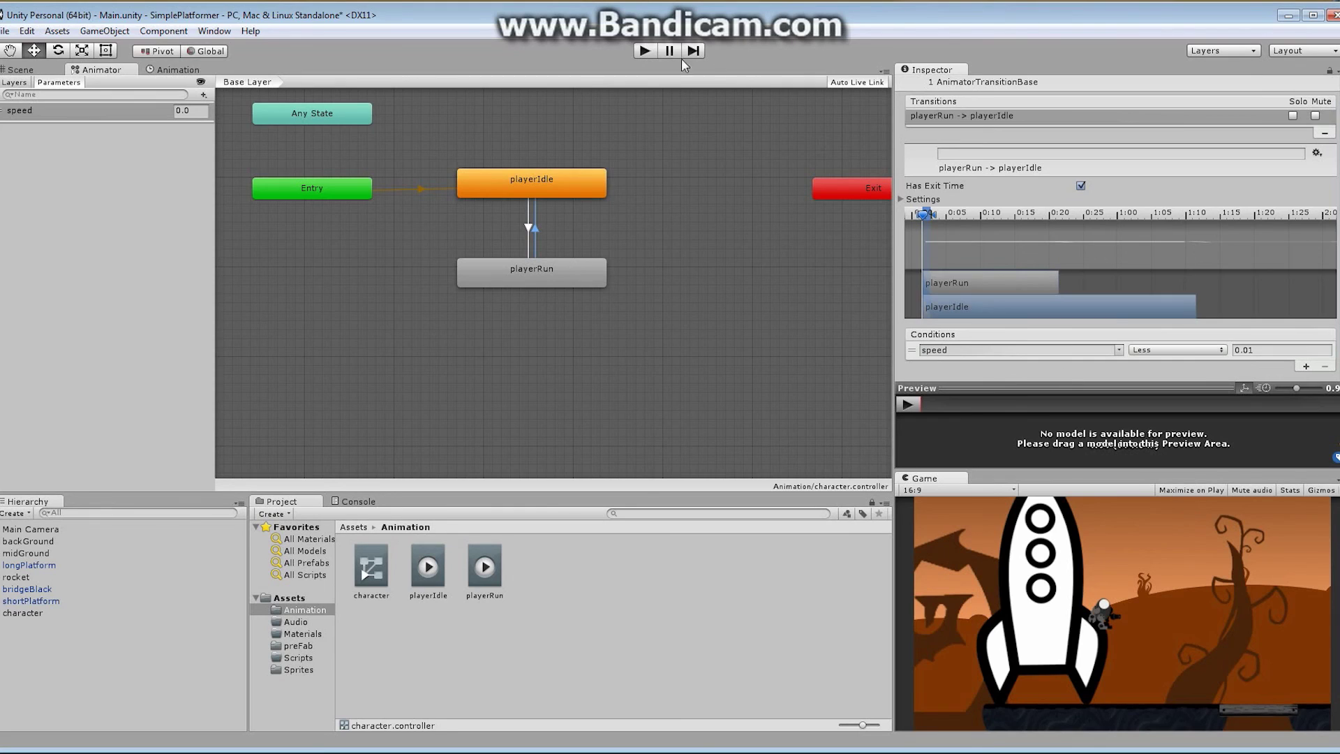
# - Run the game, check the character in the scene view, and return to the animator state graph
pyautogui.click(645, 50)
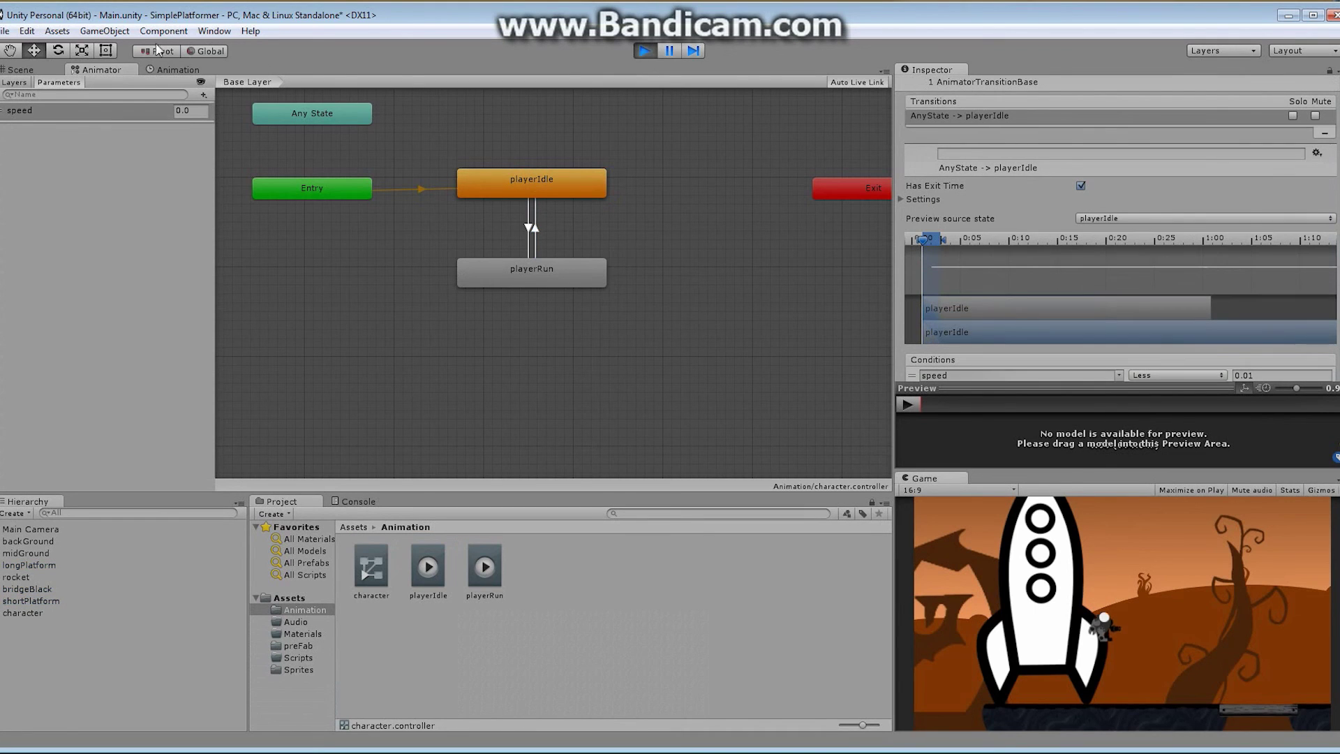
pyautogui.click(10, 71)
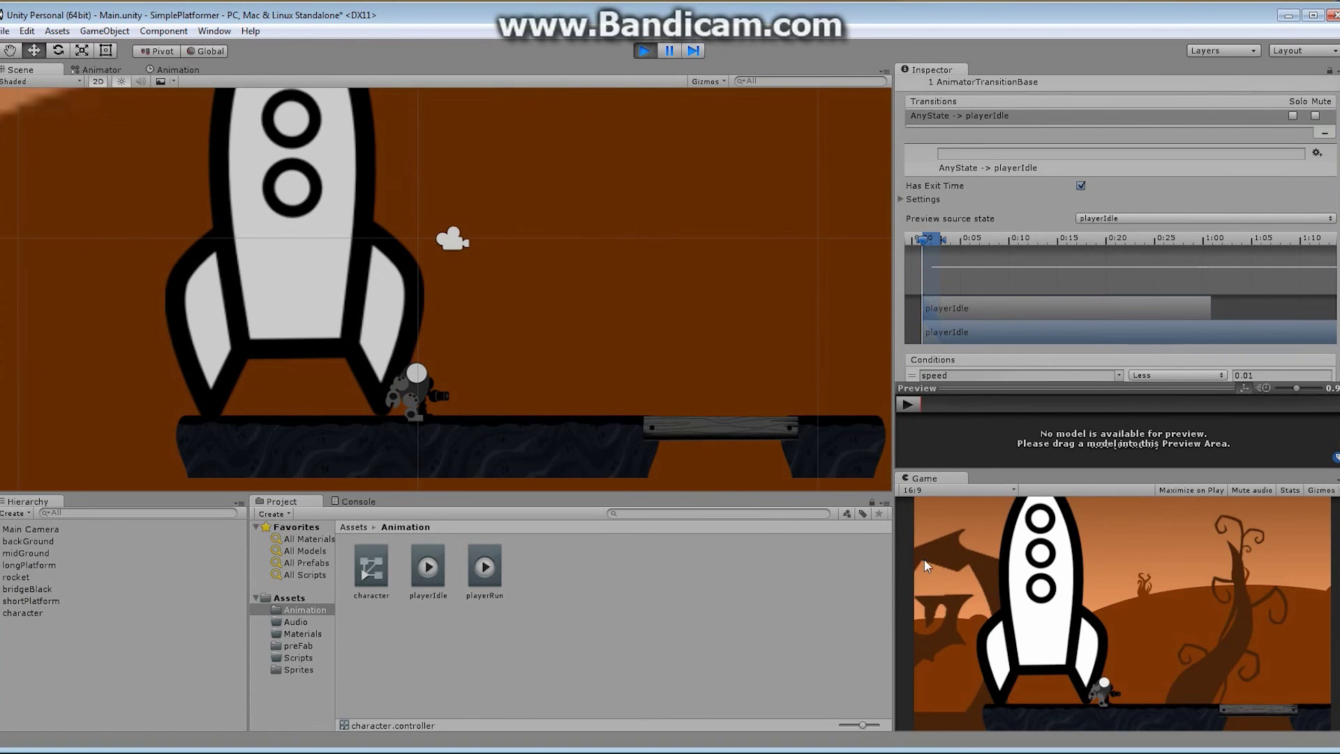
pyautogui.click(96, 70)
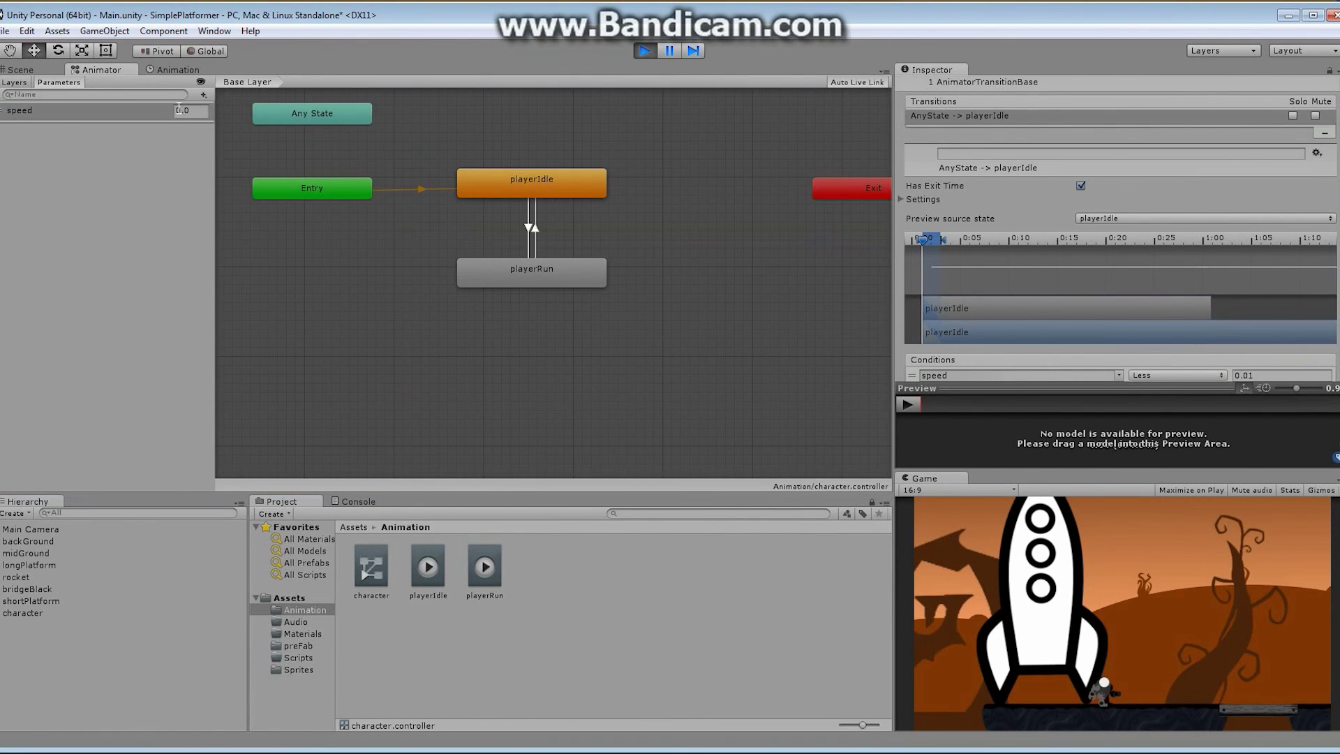
# - Test the transitions in play mode by trying speed values such as 2, 0 and 3, and stop the game
pyautogui.click(186, 111)
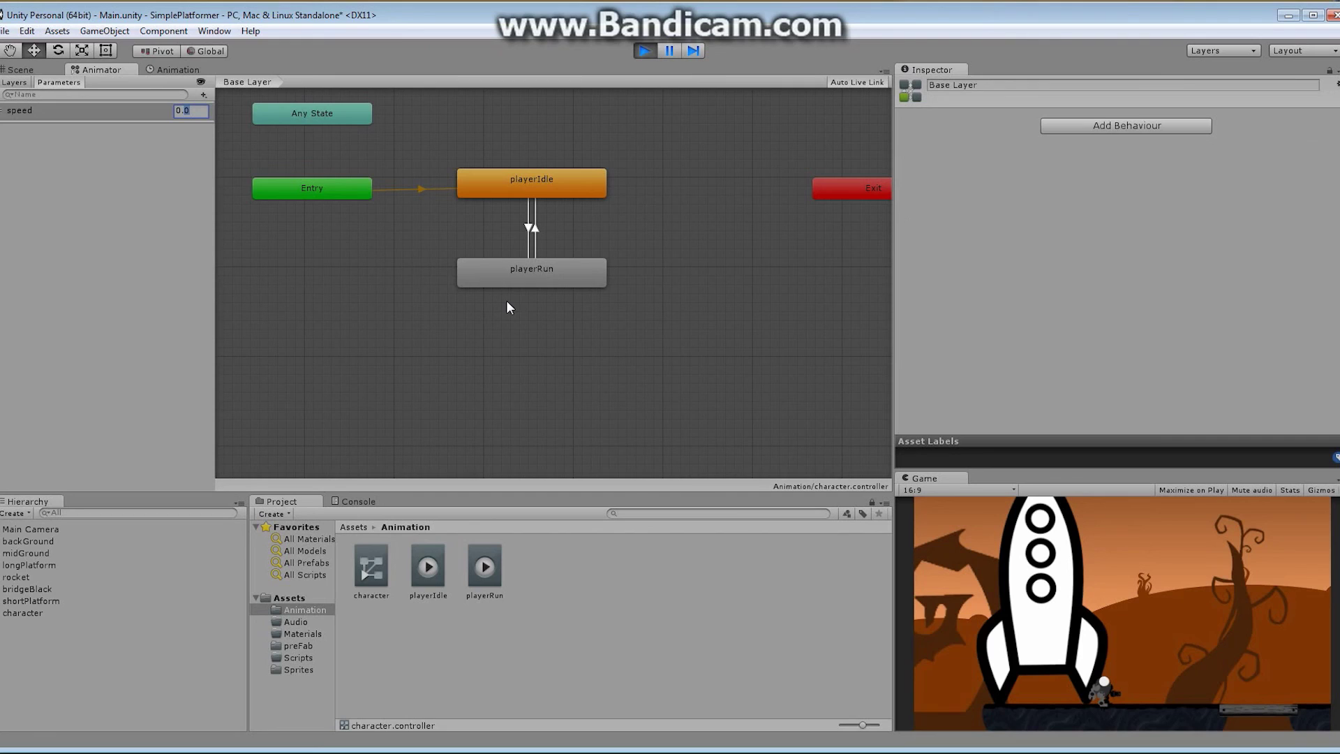
pyautogui.press('BackSpace')
pyautogui.write('2')
pyautogui.press('BackSpace')
pyautogui.write('0')
pyautogui.write('3')
pyautogui.press('BackSpace')
pyautogui.click(644, 51)
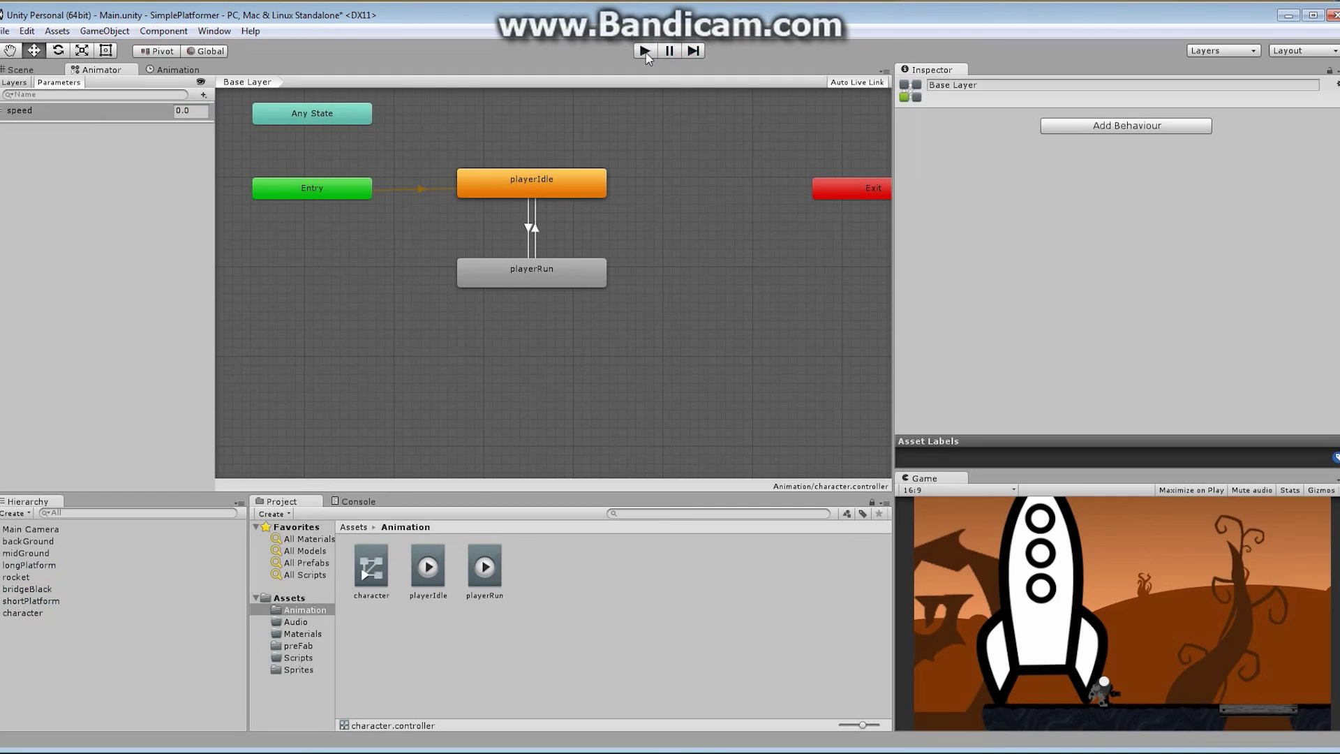